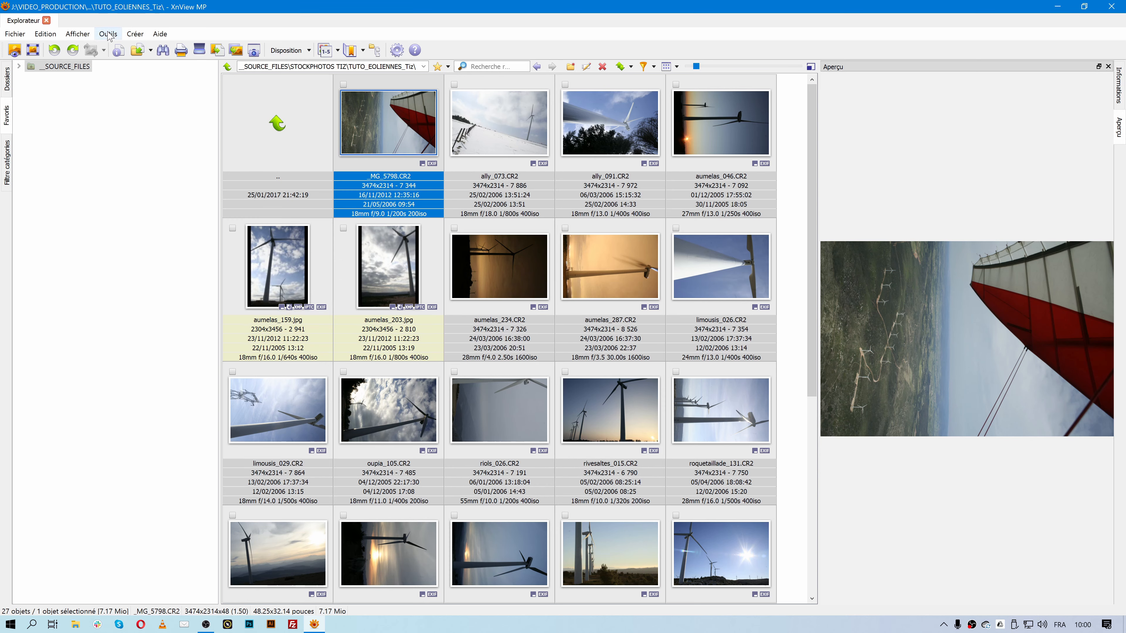
- Open the Recherche dialog from the Outils menu over the TUTO_EOLIENNES_Tiz folder
left_click(107, 34)
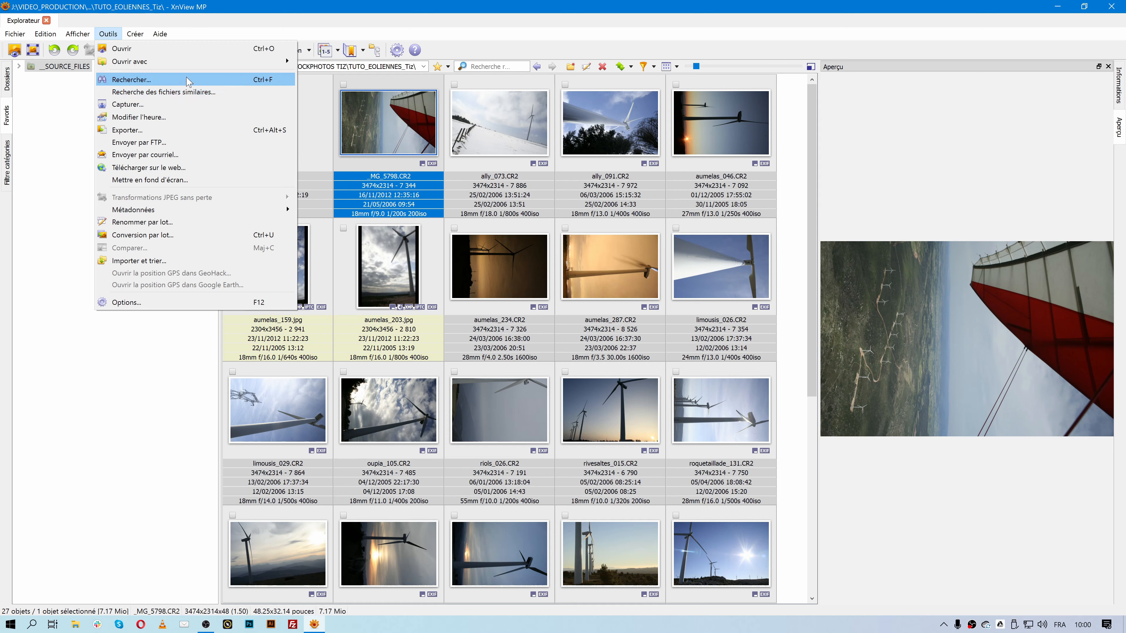
mouse_move(46, 34)
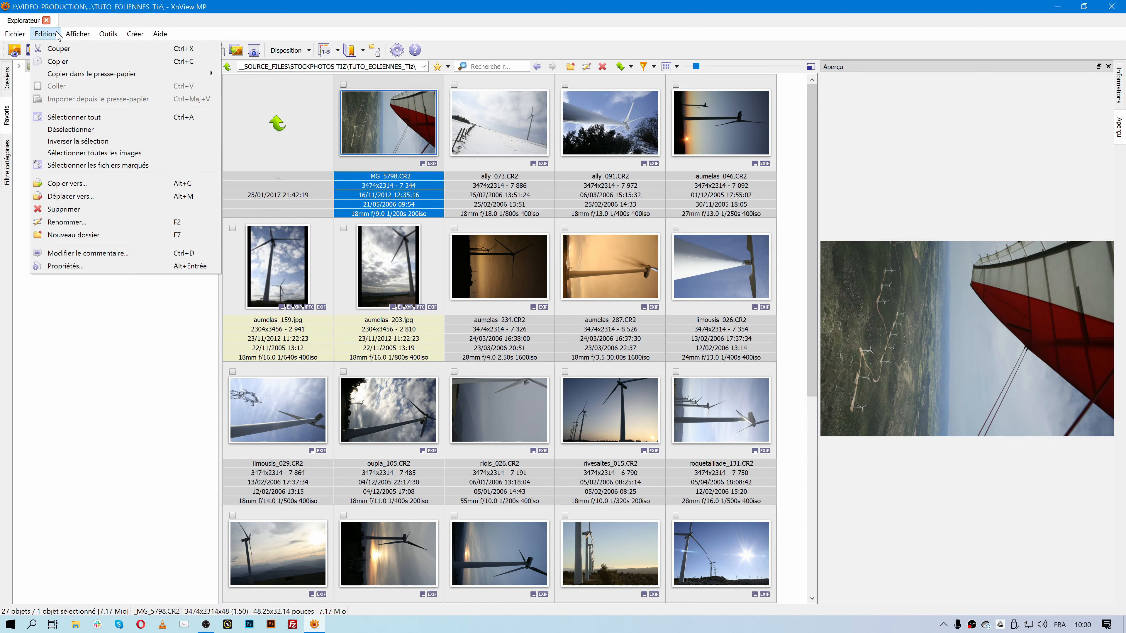
mouse_move(105, 34)
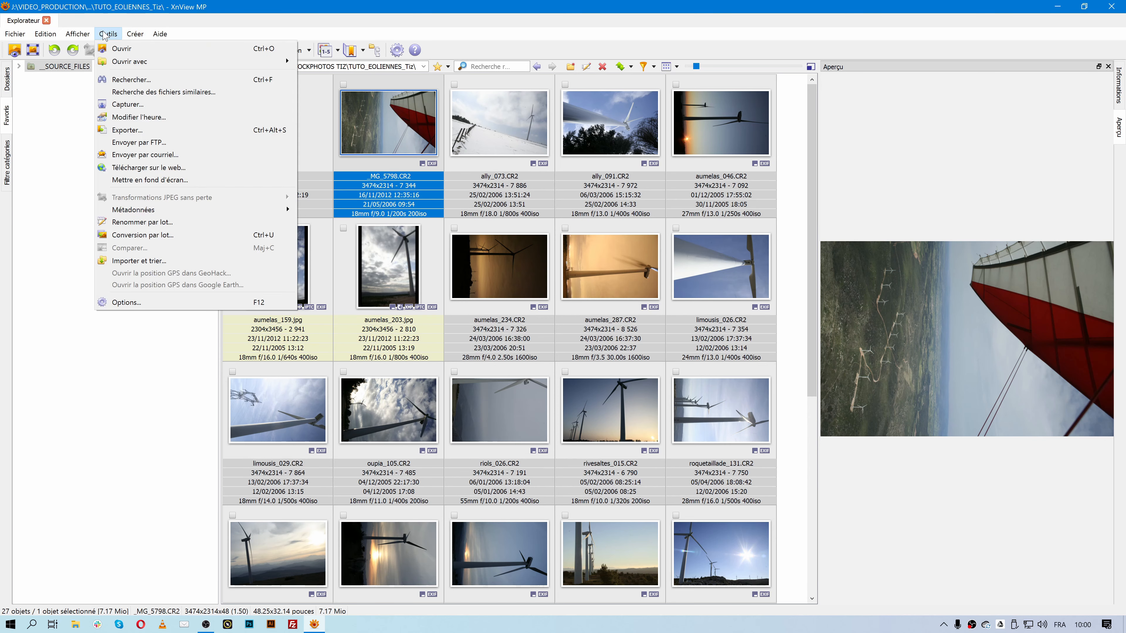
left_click(116, 81)
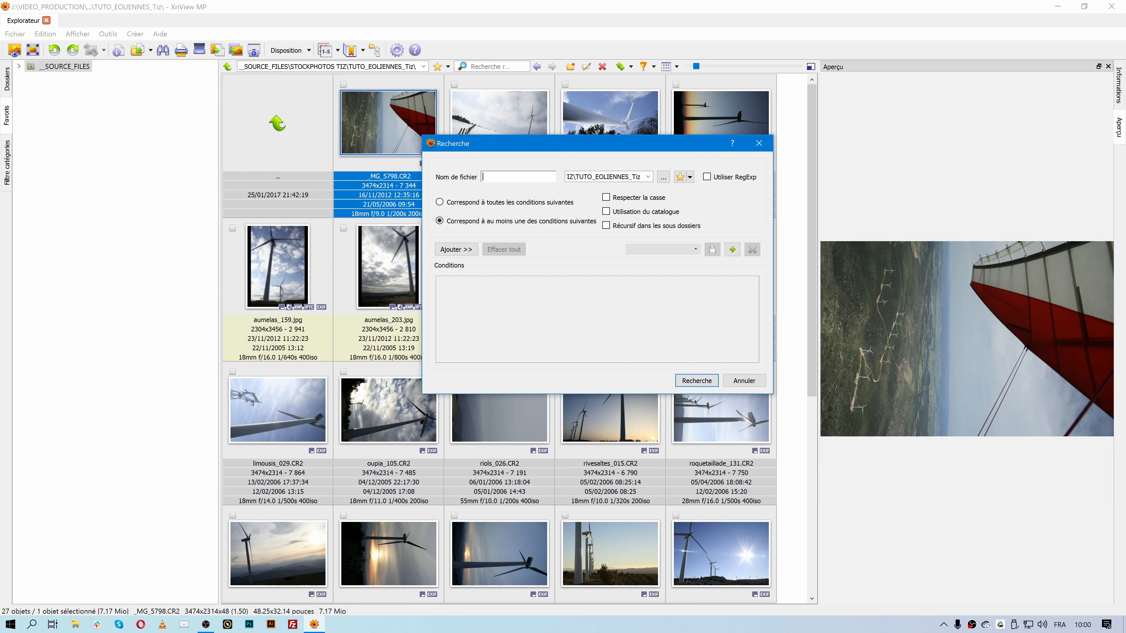
- Browse the available search condition types, then cancel the Recherche dialog without searching
left_click(457, 250)
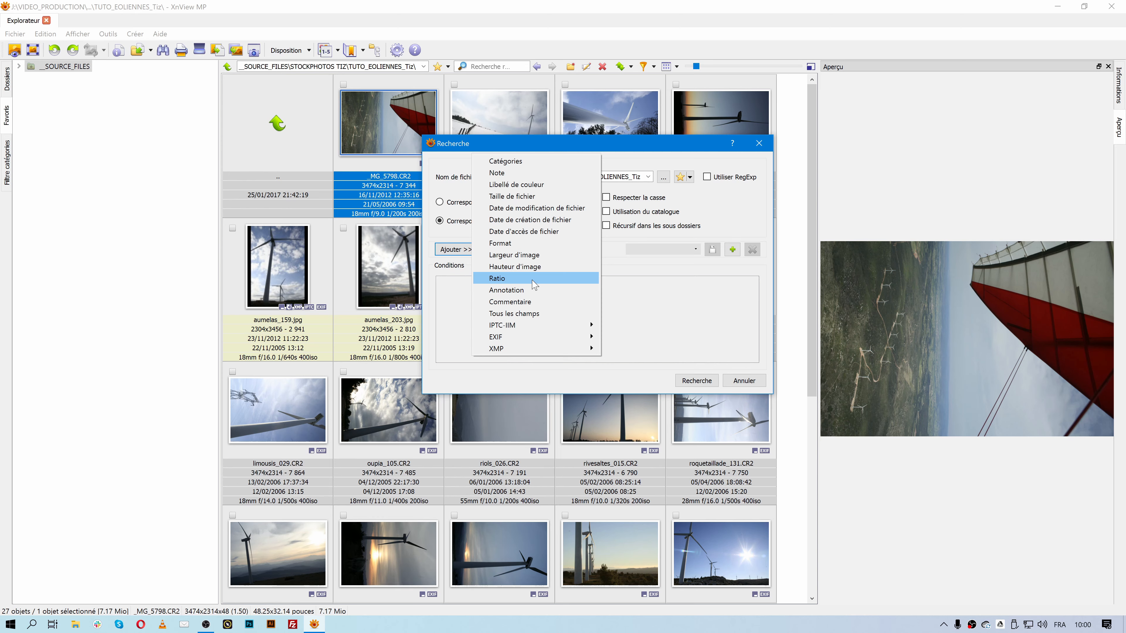
mouse_move(559, 342)
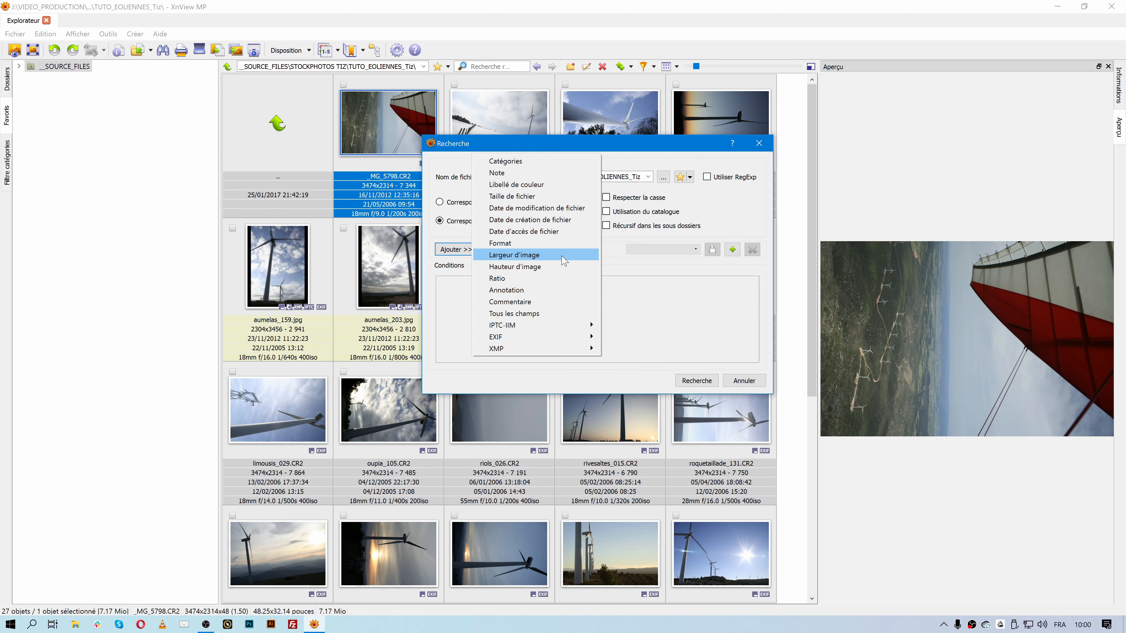
left_click(743, 381)
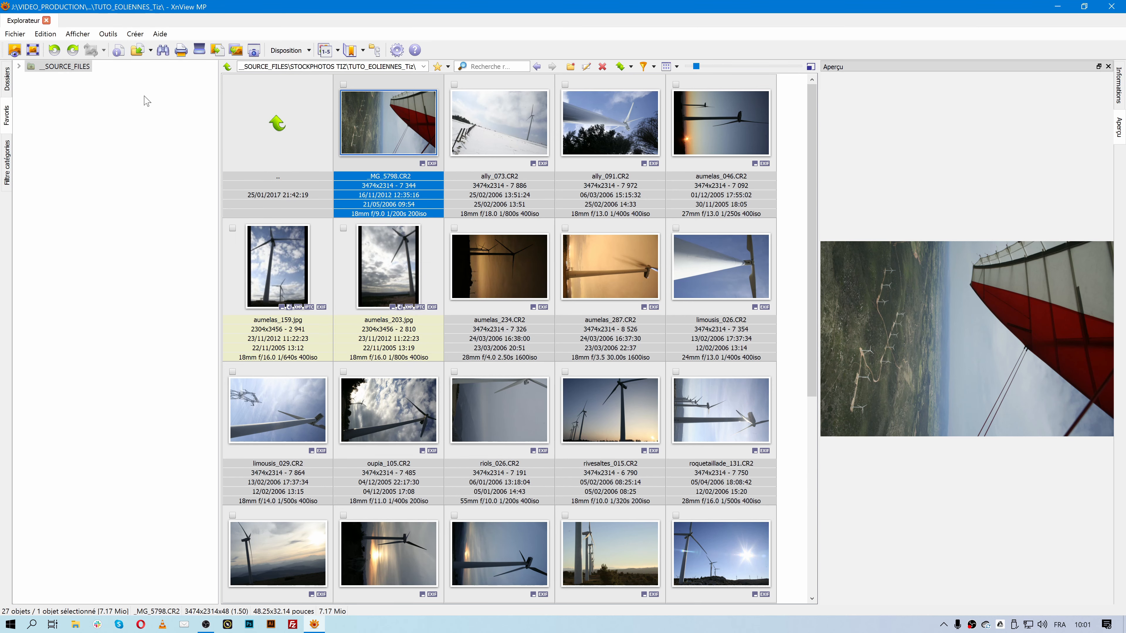
- Go up to the parent STOCKPHOTOS TIZ folder
left_click(46, 34)
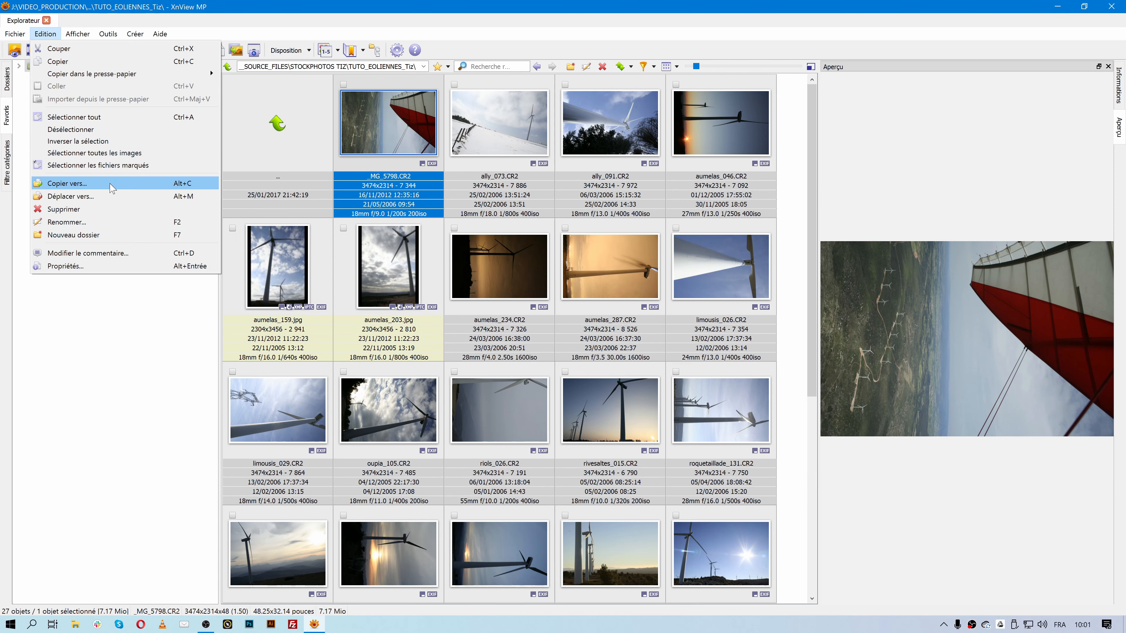
left_click(85, 371)
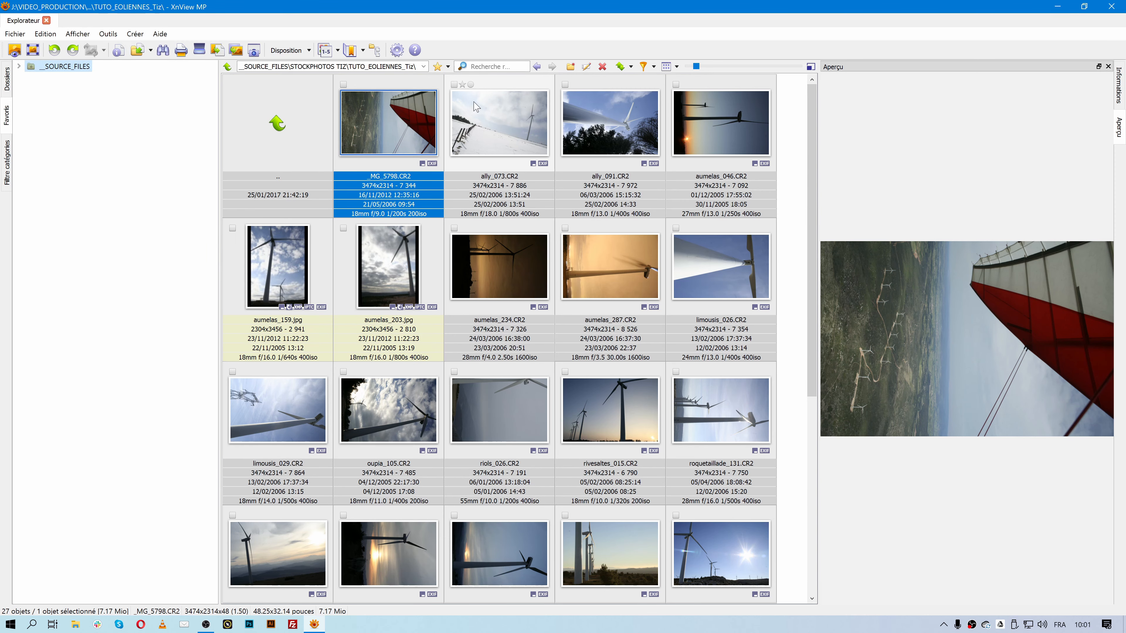
left_click_drag(809, 215, 807, 136)
double_click(295, 123)
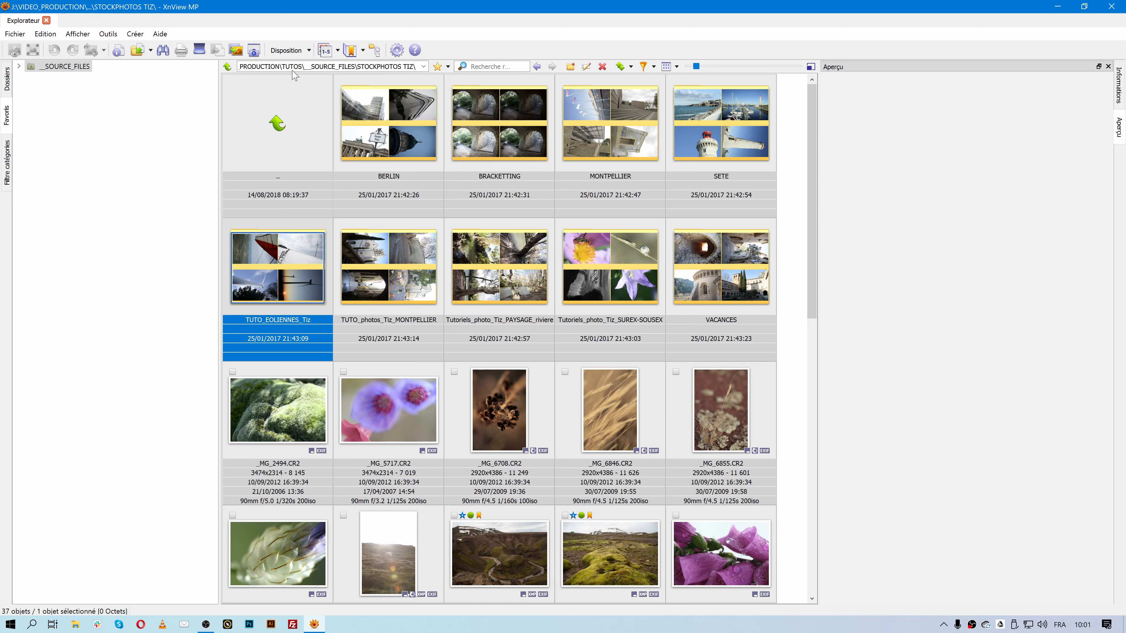
- Copy the TUTO_EOLIENNES_Tiz folder to the Desktop (Bureau) with Edition > Copier vers
left_click(45, 33)
left_click(85, 186)
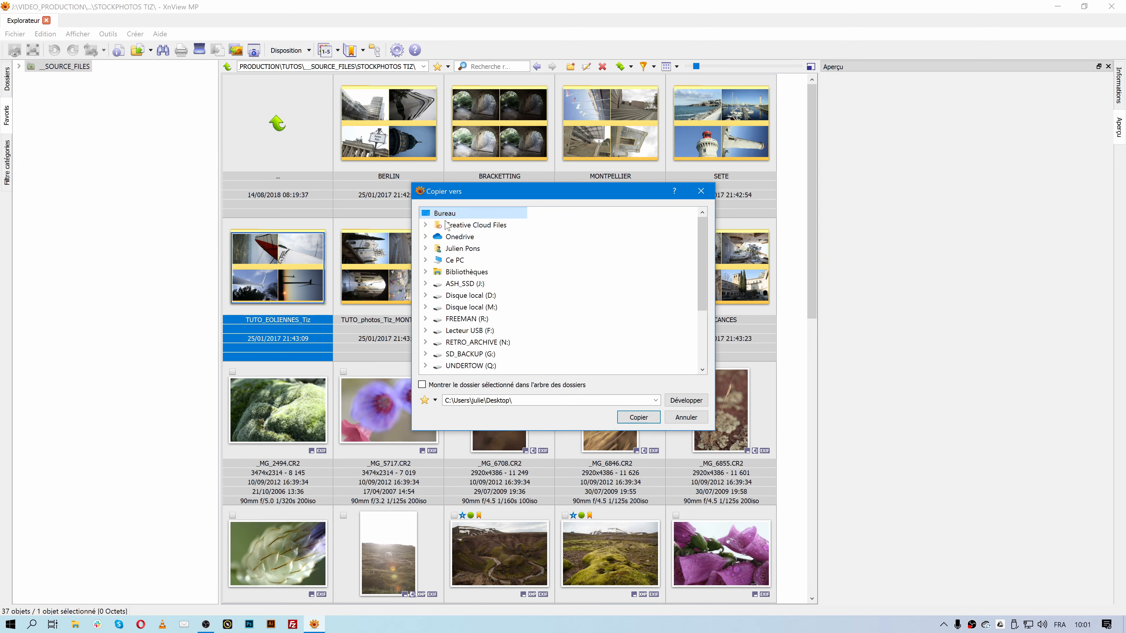
left_click(639, 417)
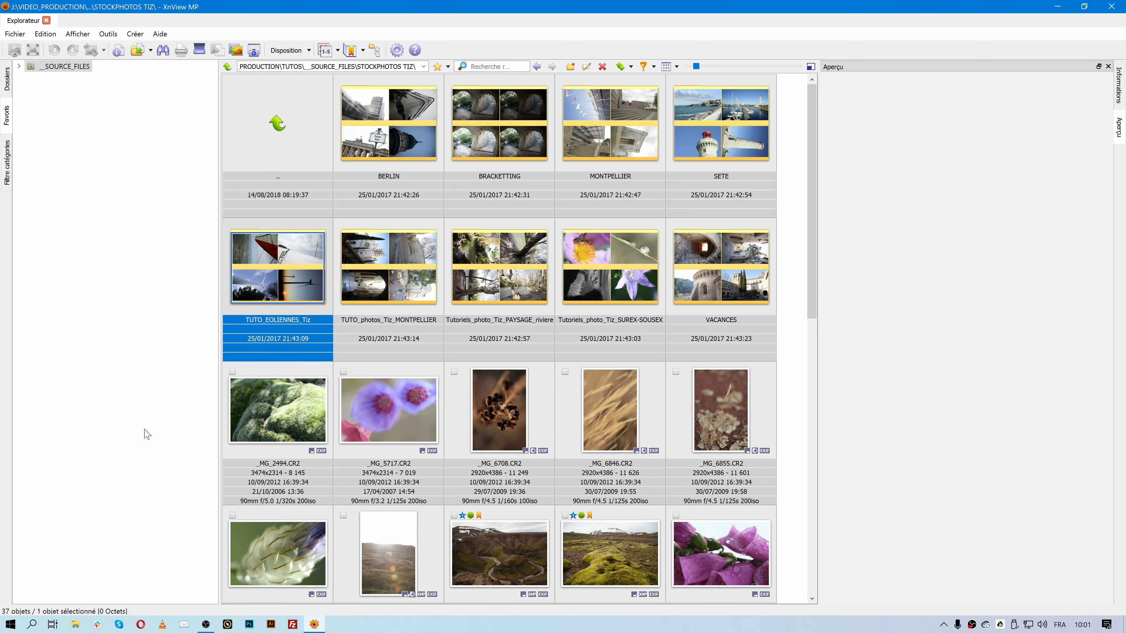
- Open the Desktop copy of TUTO_EOLIENNES_Tiz and collapse the WINDOWS (C:) and ASH_SSD (J:) branches
left_click(7, 83)
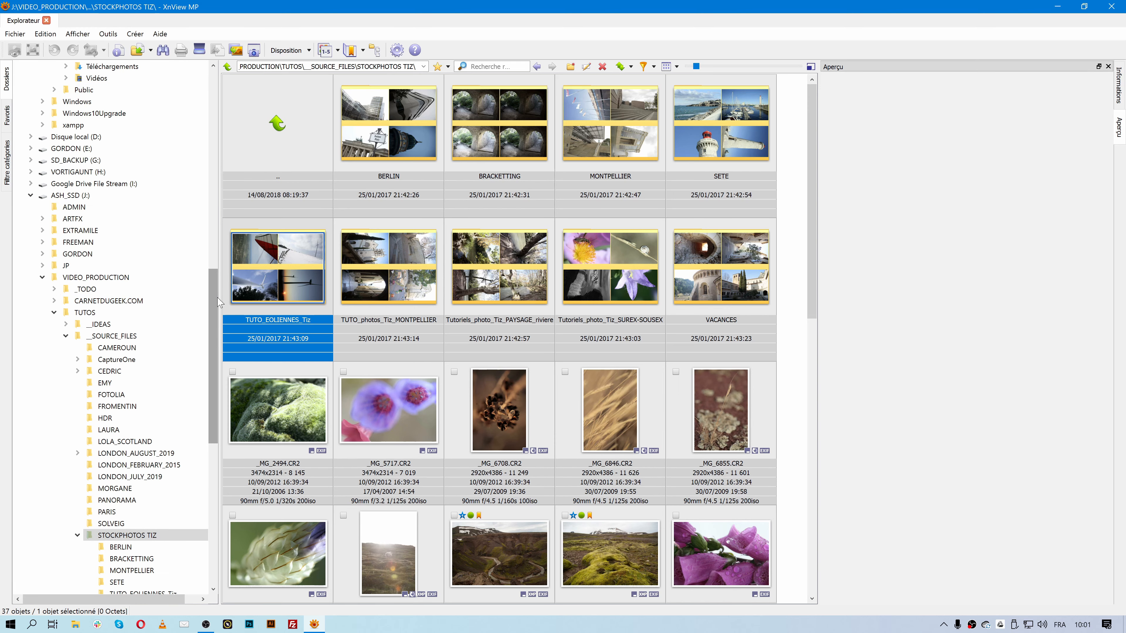
left_click_drag(211, 296, 227, 107)
left_click(62, 101)
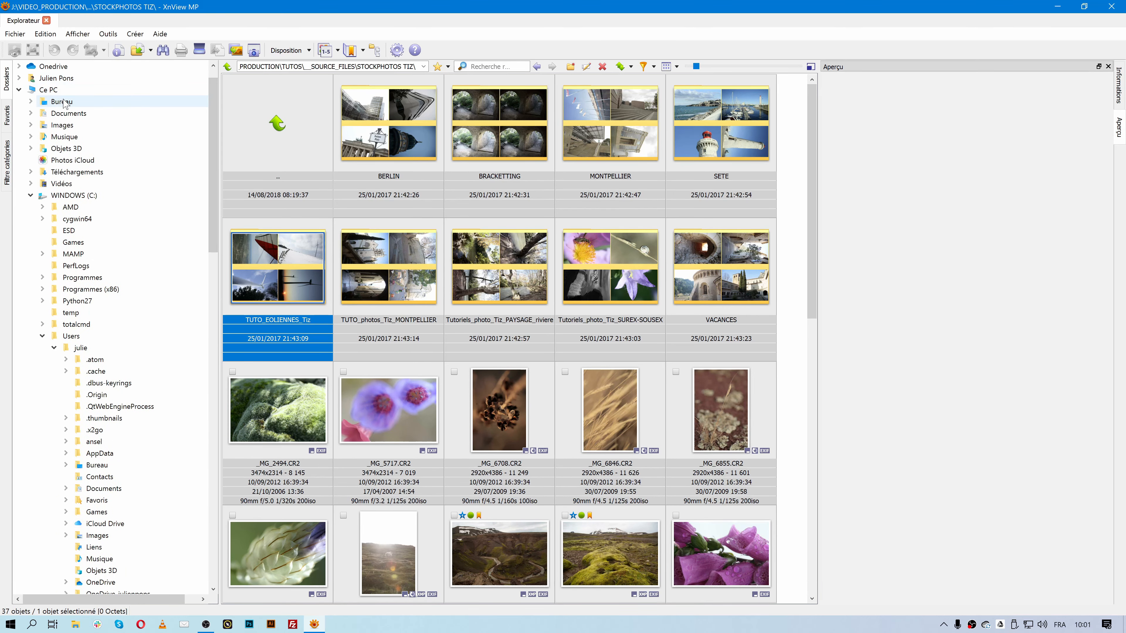
left_click(31, 195)
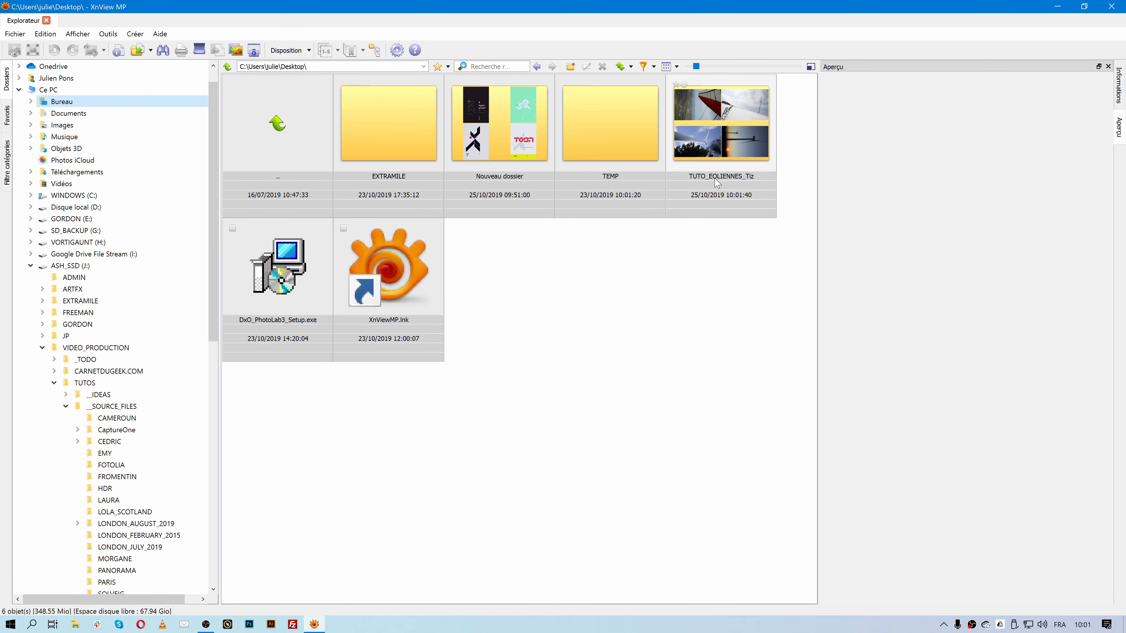
left_click(696, 114)
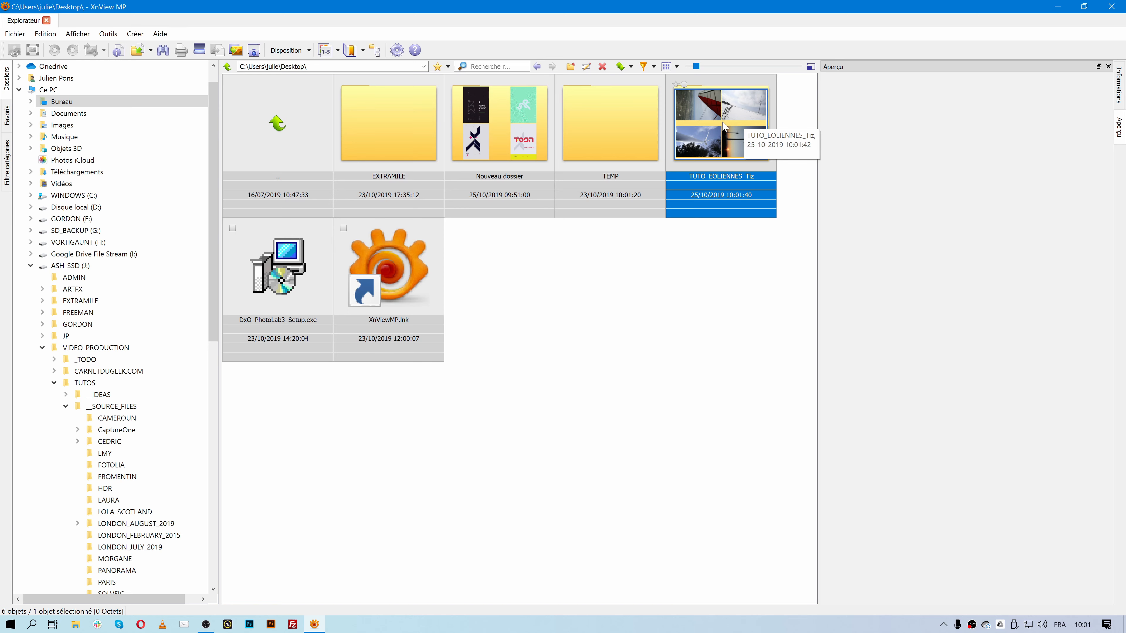
double_click(743, 125)
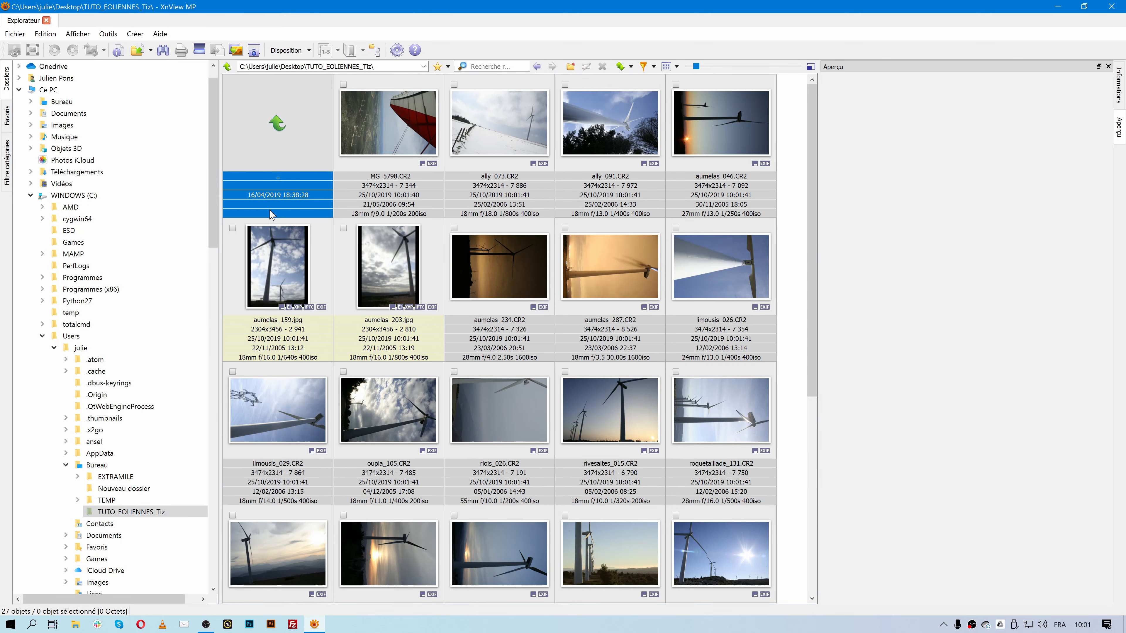
left_click(30, 195)
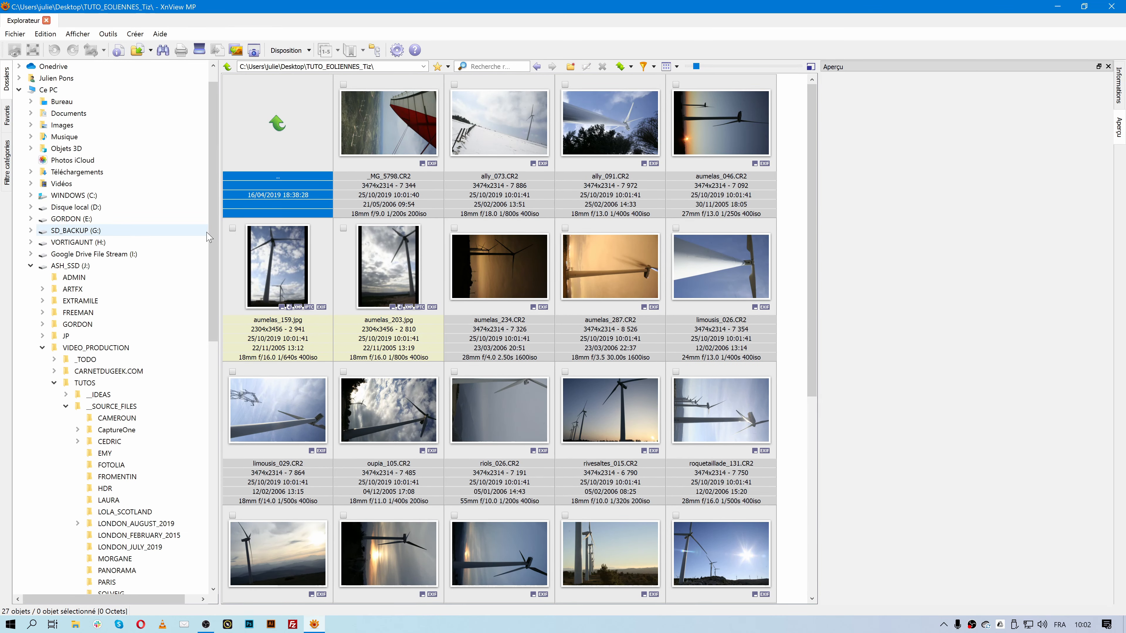
left_click(30, 266)
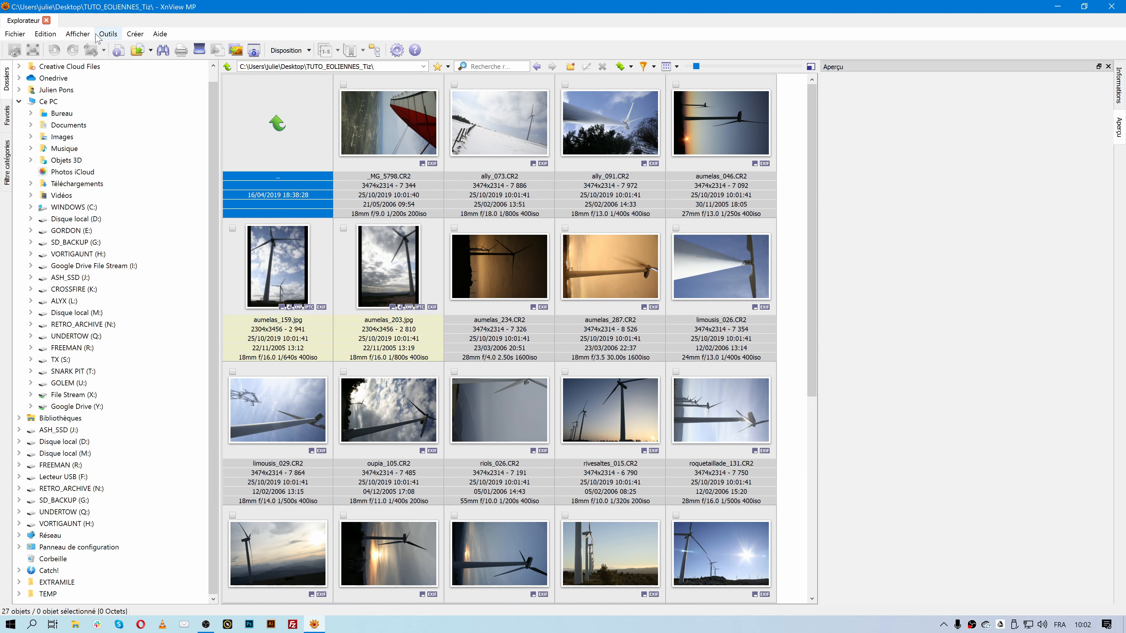
left_click(46, 34)
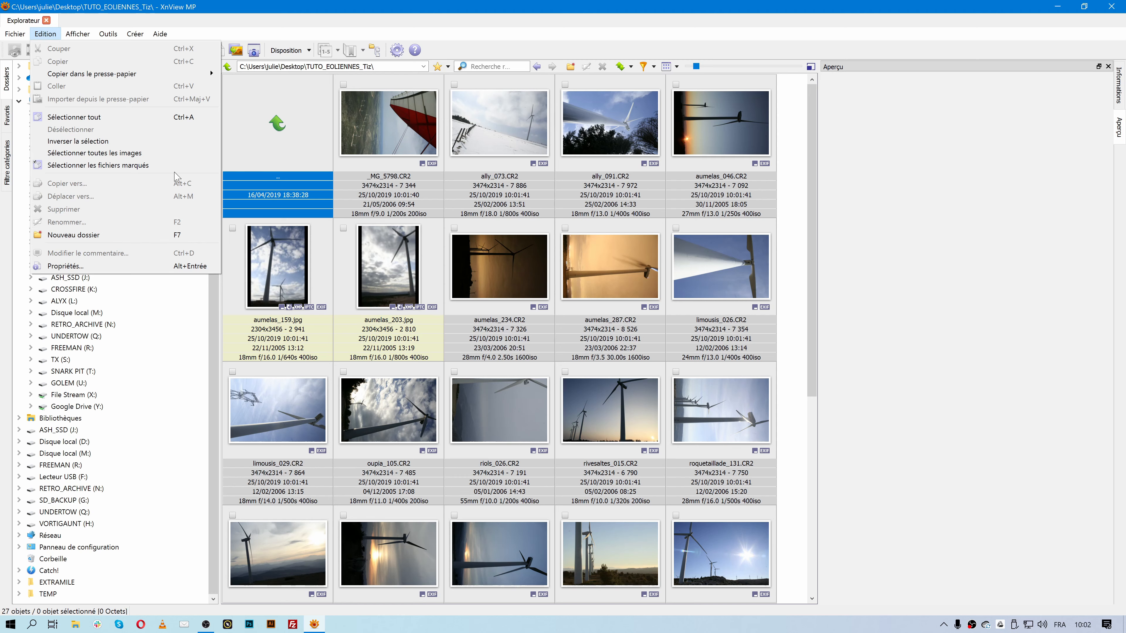
left_click(255, 10)
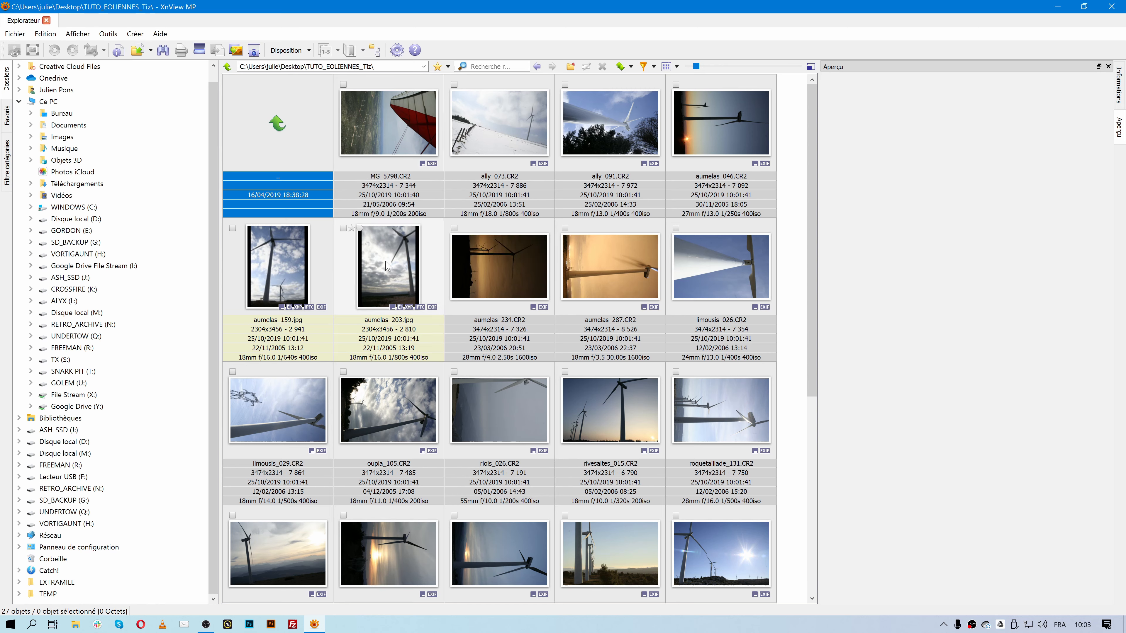
left_click(114, 35)
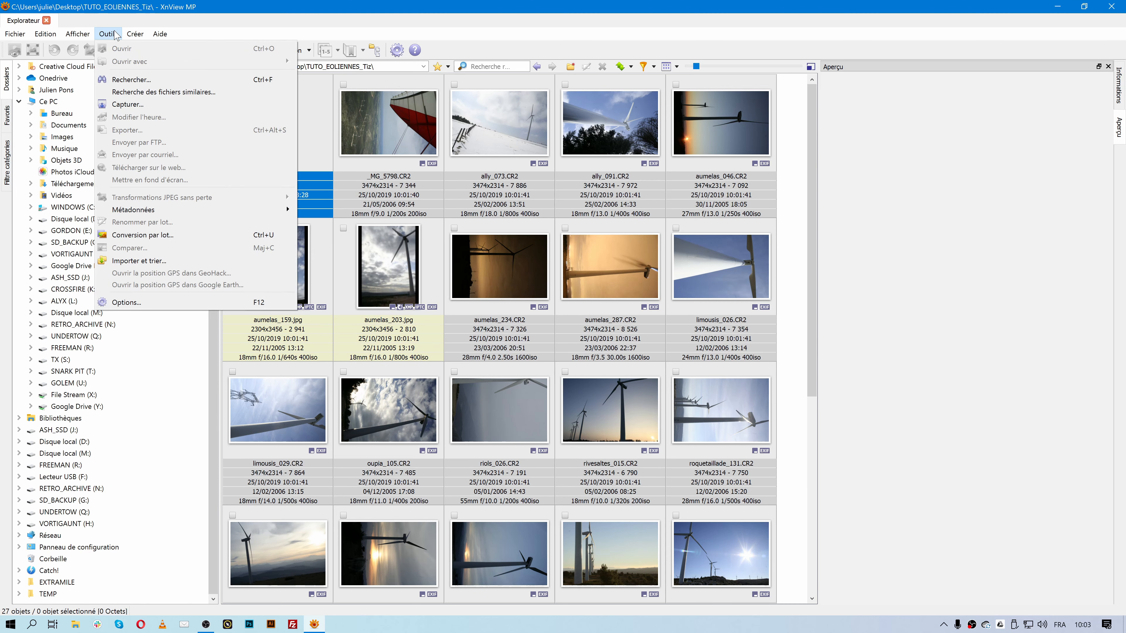
left_click(163, 92)
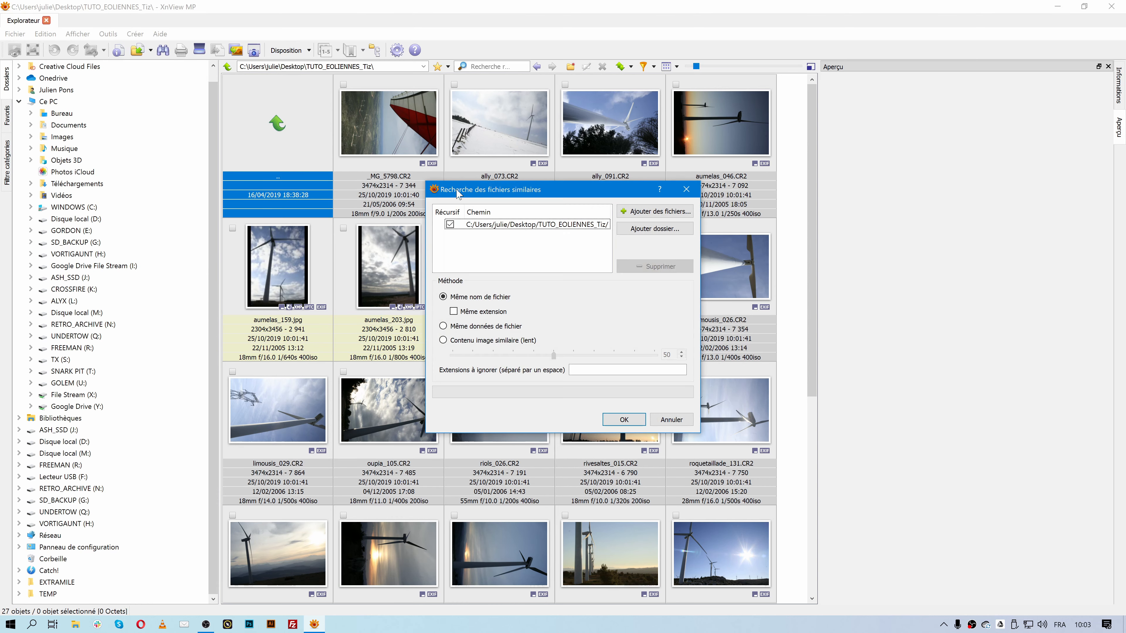
left_click(449, 225)
left_click(488, 327)
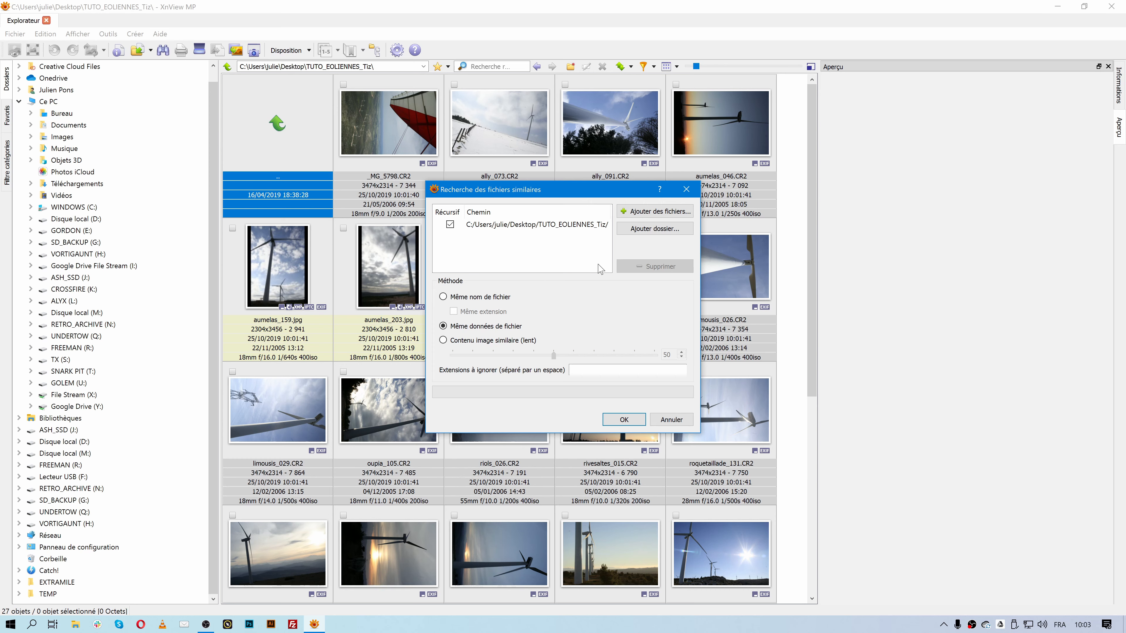
left_click(687, 190)
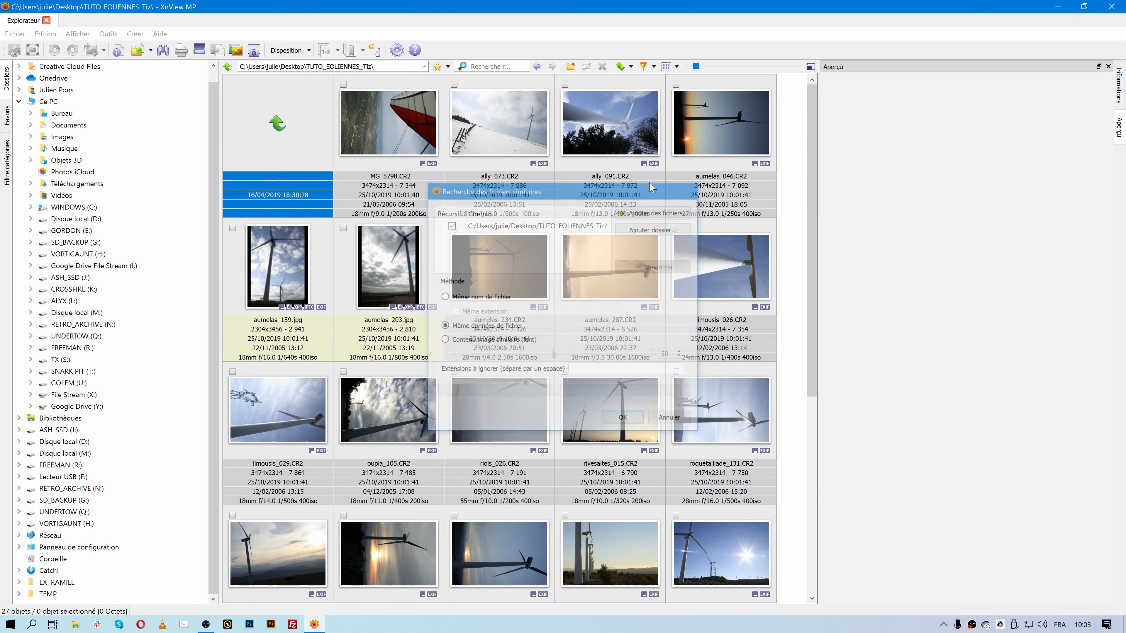
left_click(109, 34)
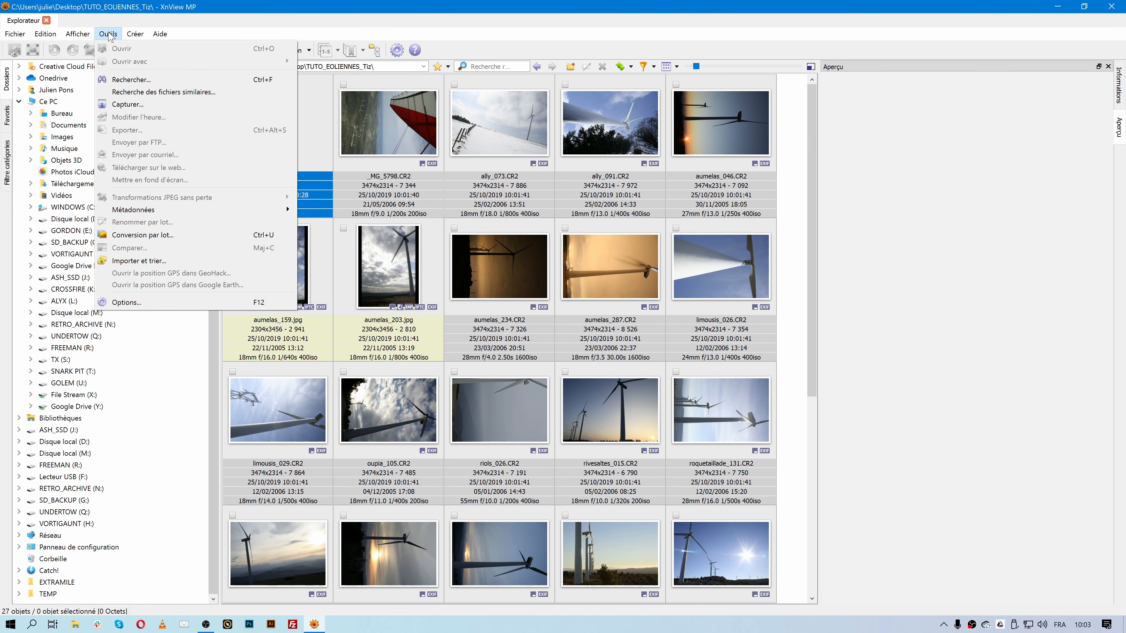
- Select all 27 turbine photos and start Outils > Renommer par lot on them
key("Escape")
left_click(405, 151)
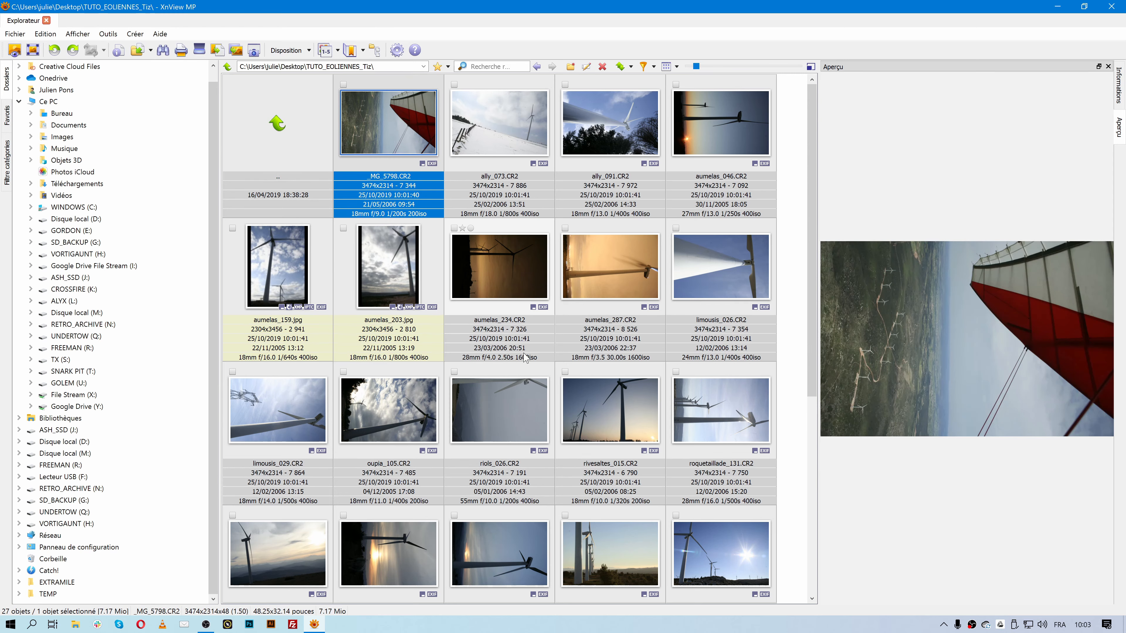
scroll(525, 358, "down", 5)
left_click(512, 530, "shift")
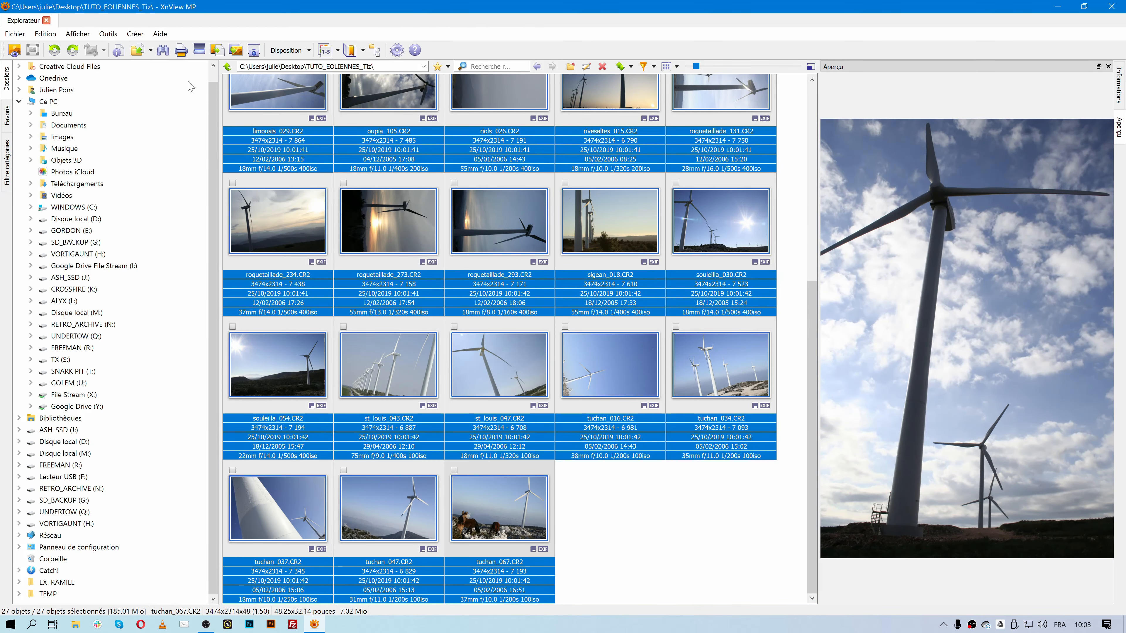
left_click(108, 35)
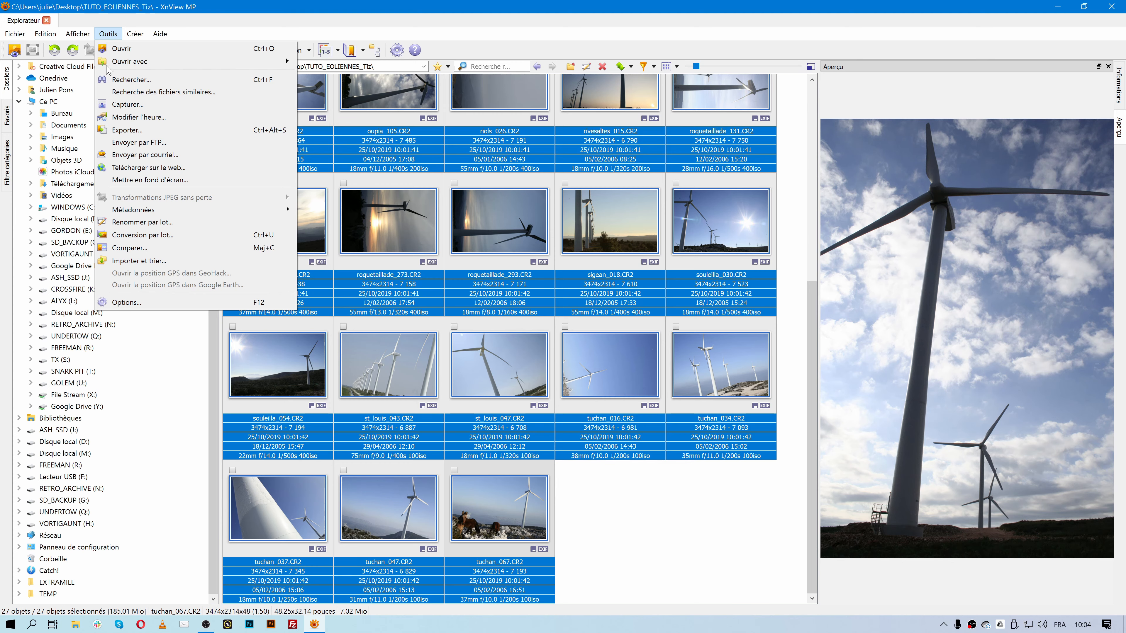
left_click(153, 223)
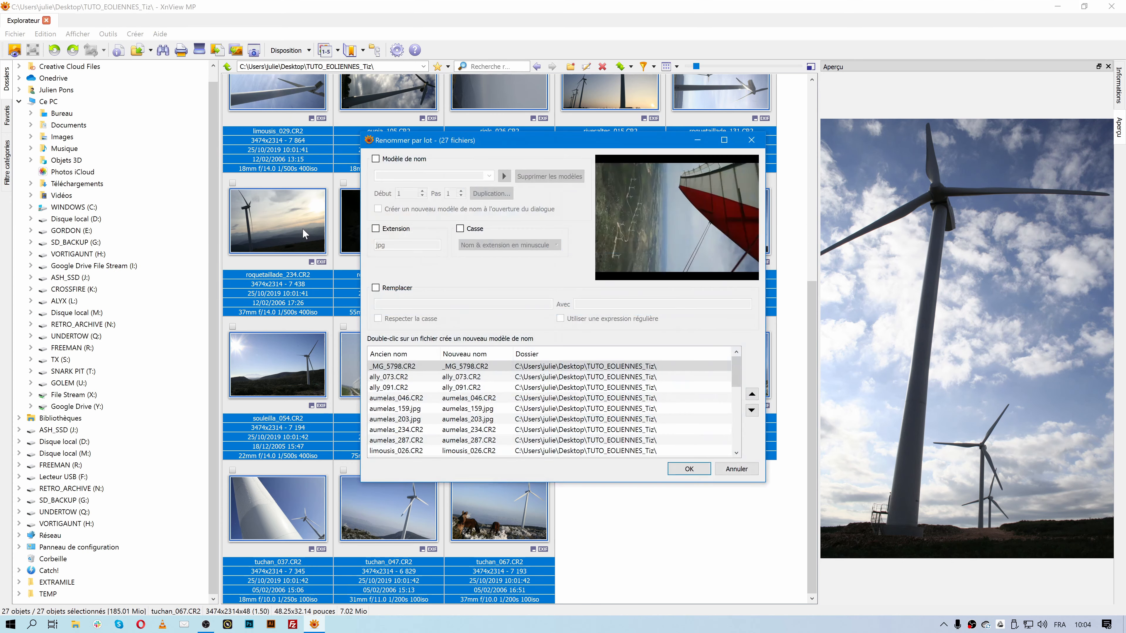
- Maximize the batch rename window and widen the Ancien nom and Nouveau nom columns
left_click(650, 122)
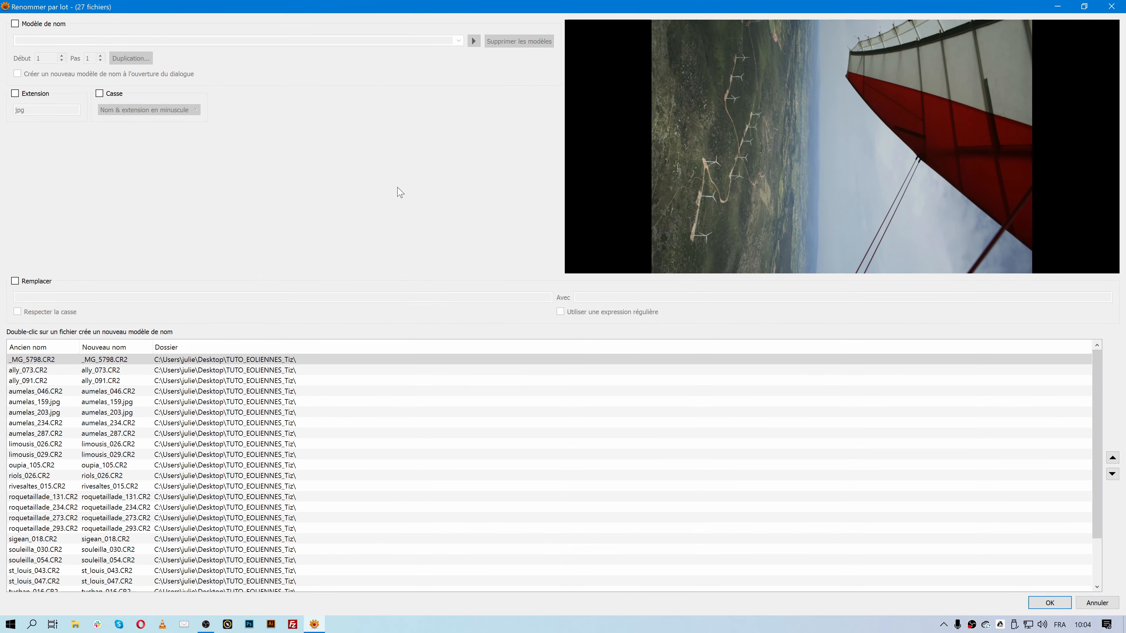
left_click_drag(80, 341, 157, 344)
left_click_drag(230, 344, 287, 345)
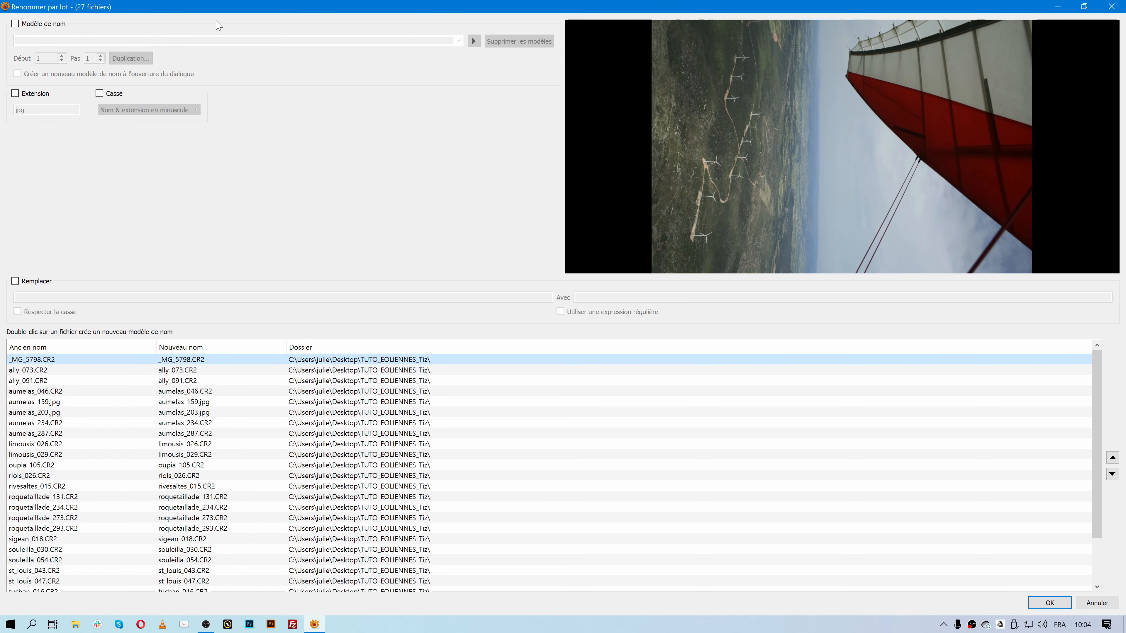
- Enable Modèle de nom, try the Date de modification variable, then delete it, leaving the template empty
left_click(53, 24)
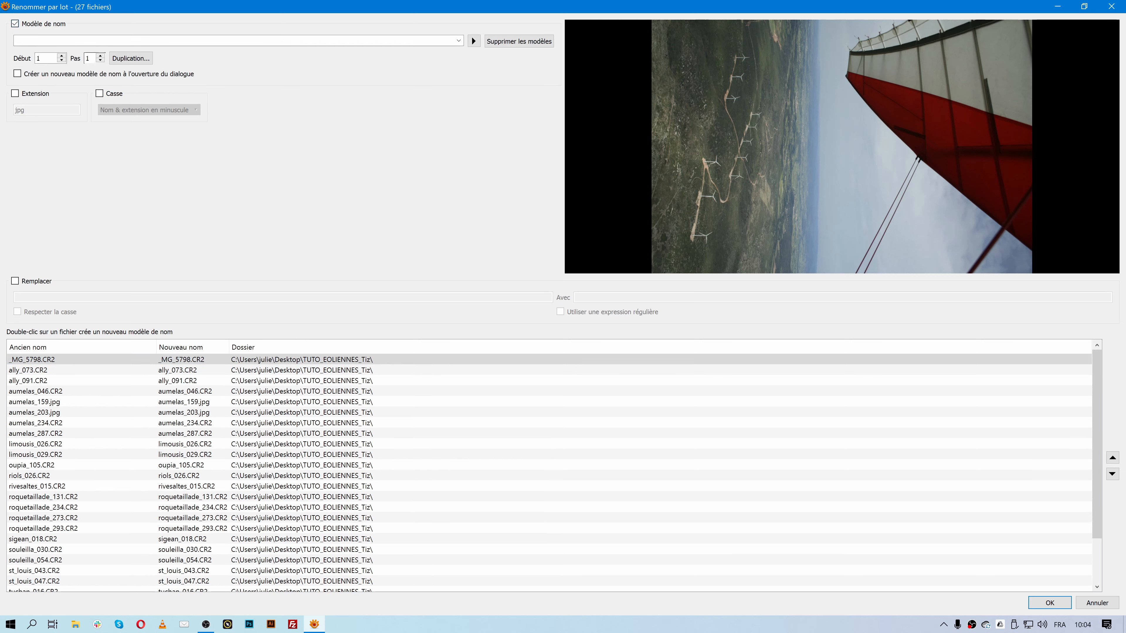
left_click(474, 41)
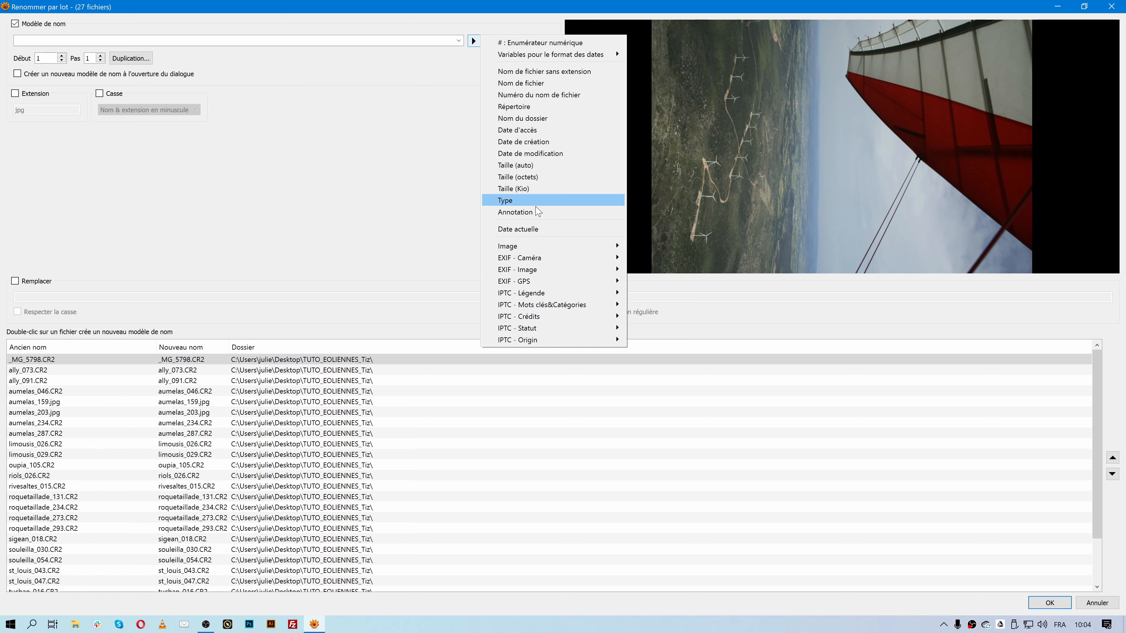
mouse_move(566, 251)
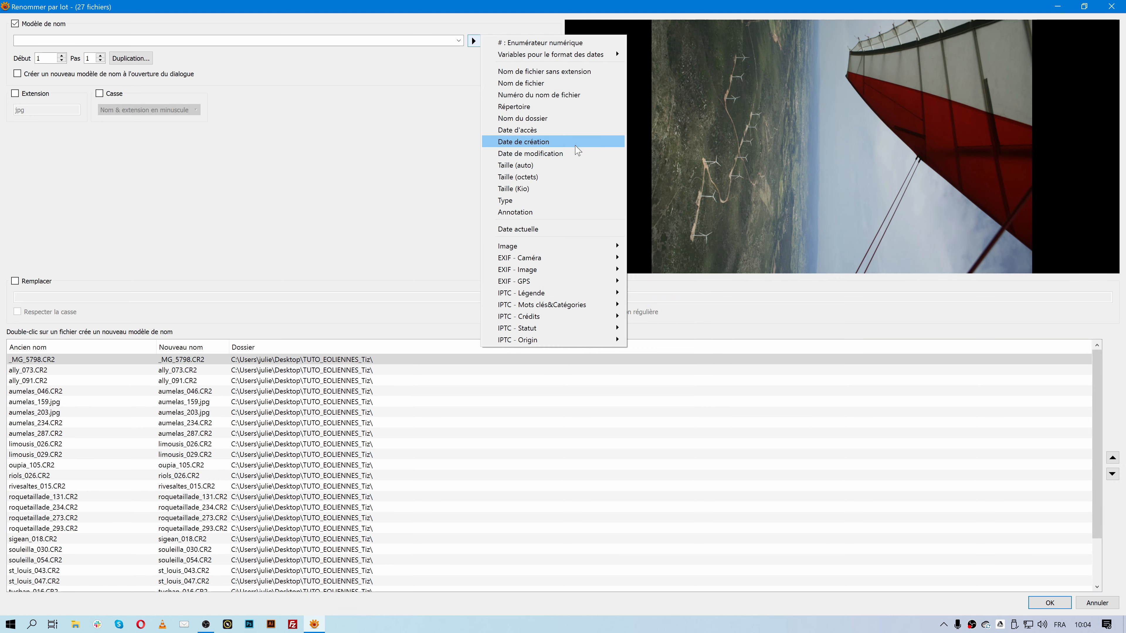
left_click(577, 152)
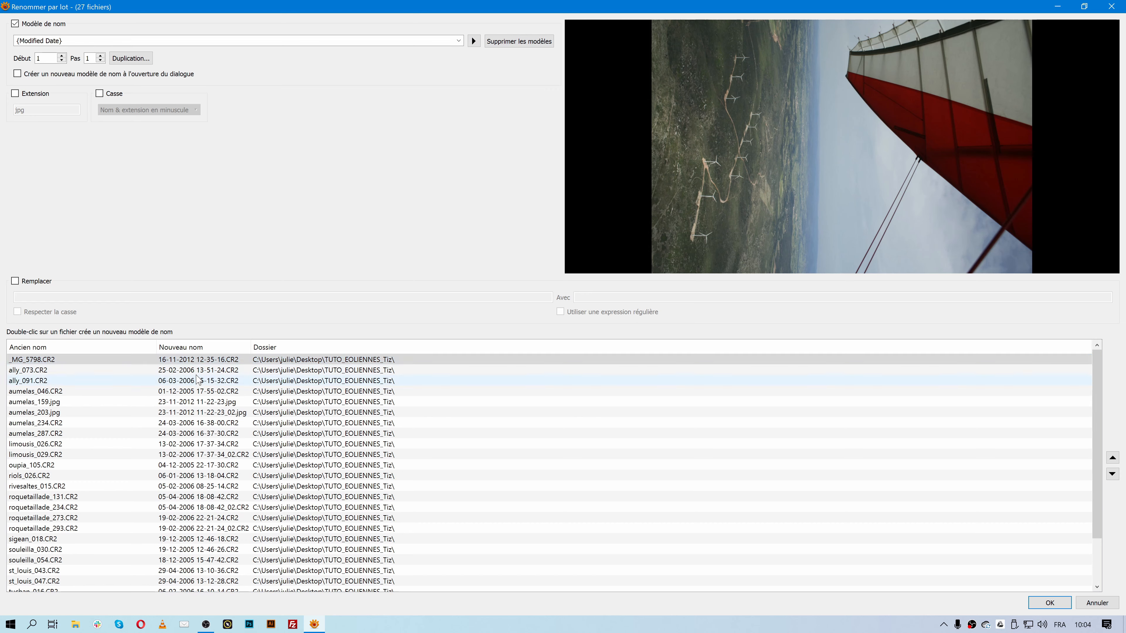
left_click_drag(67, 40, 13, 41)
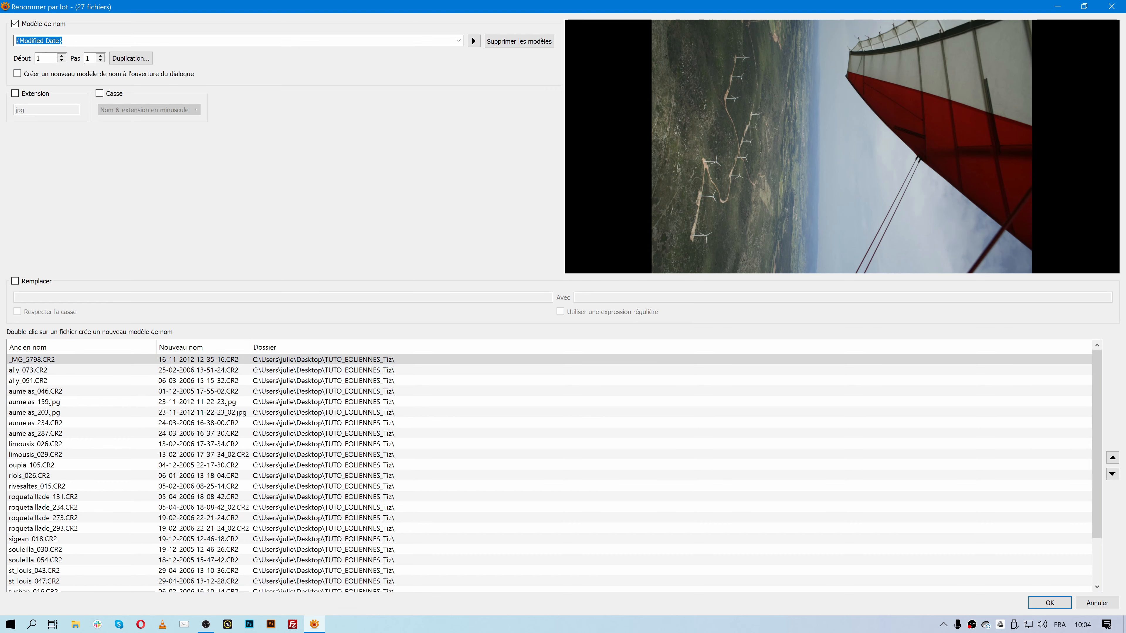
key("BackSpace")
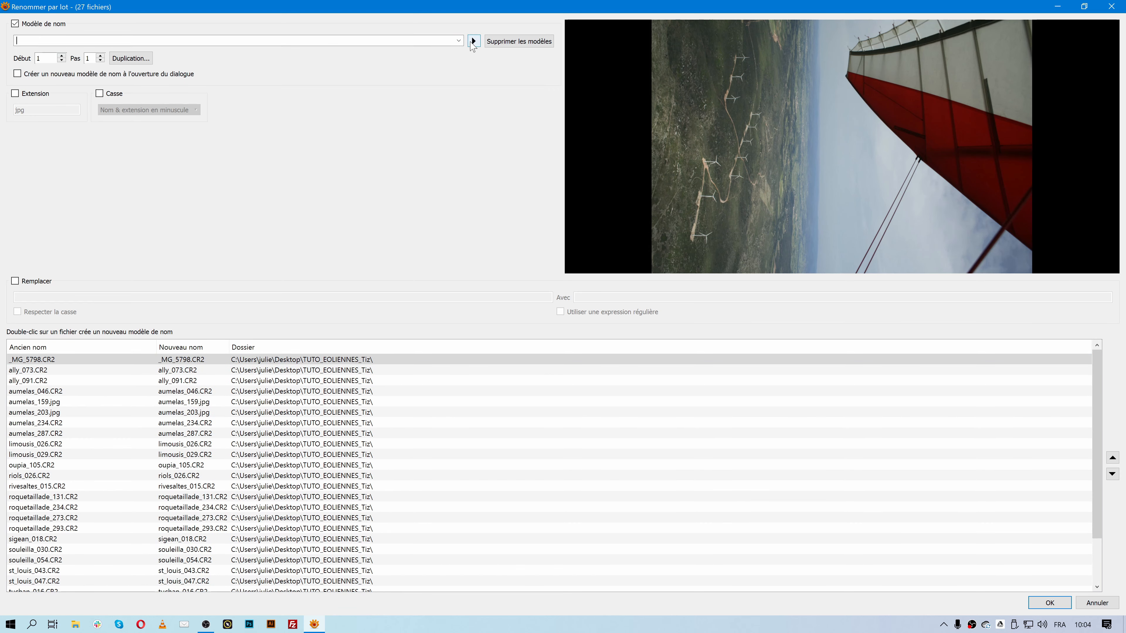
- Set the name template to the sequence number # followed by an underscore, giving '#_'
left_click(474, 42)
left_click(536, 42)
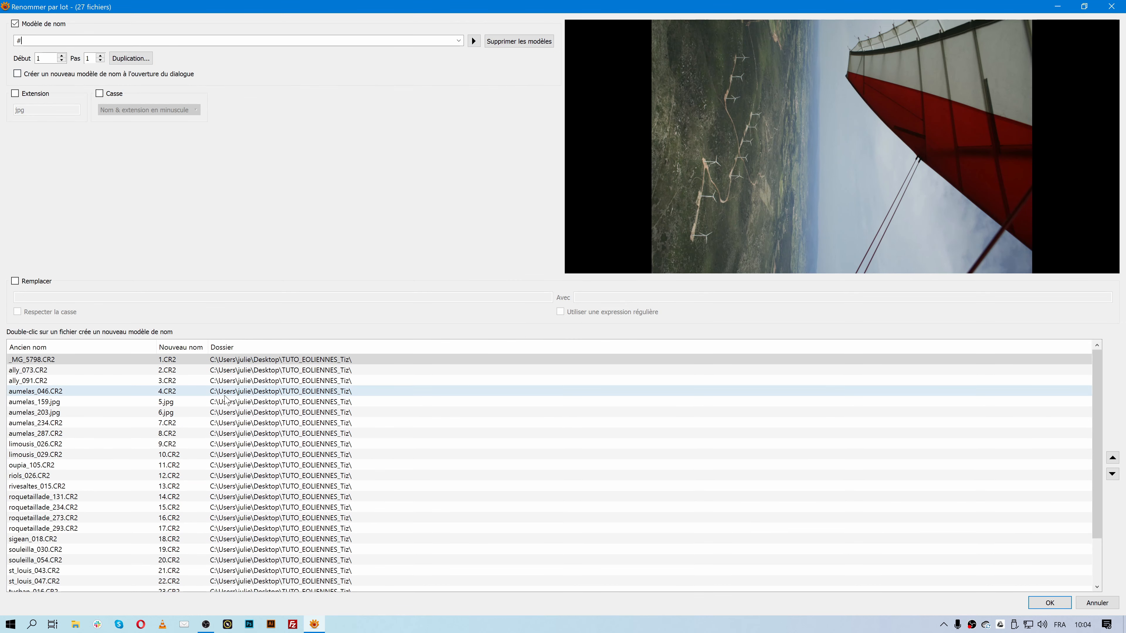
scroll(191, 576, "down", 2)
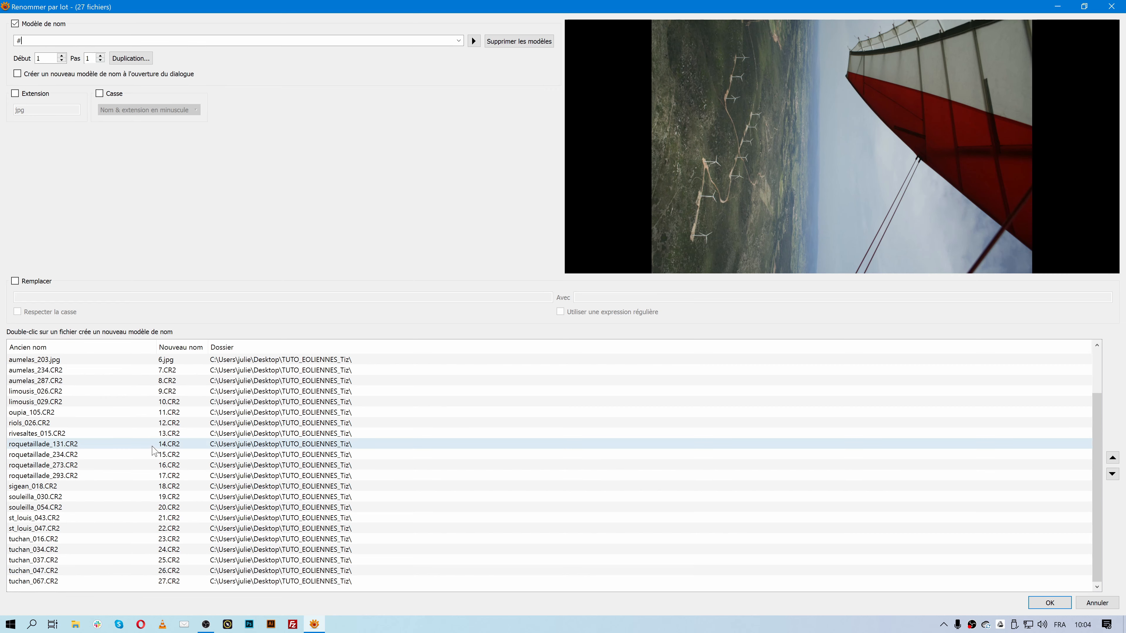
scroll(191, 575, "up", 2)
left_click(92, 40)
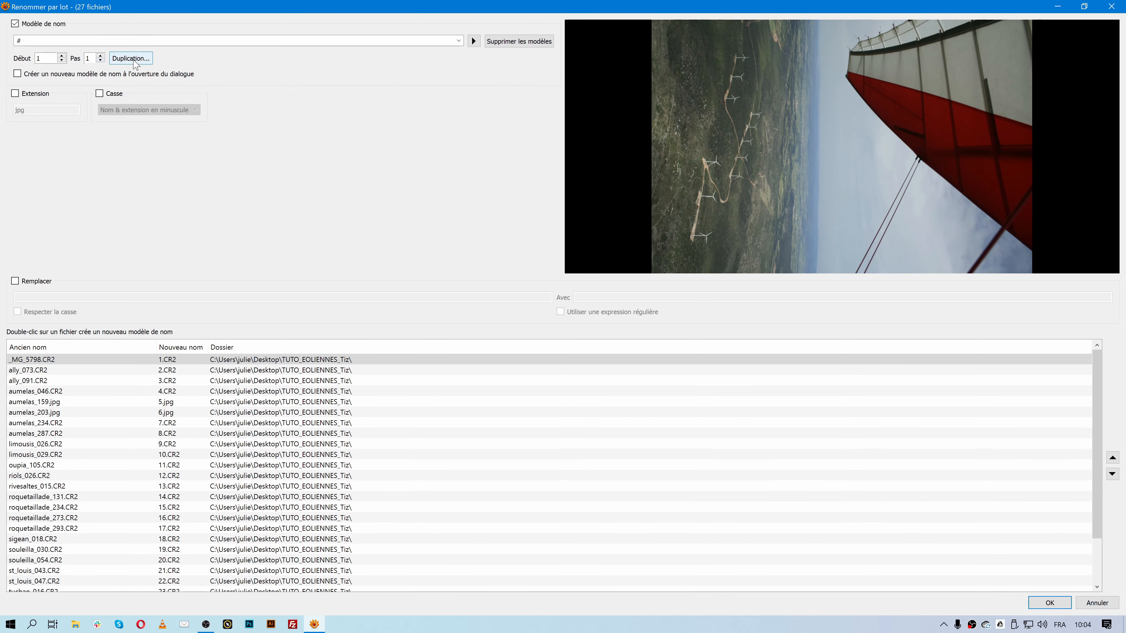
type("_")
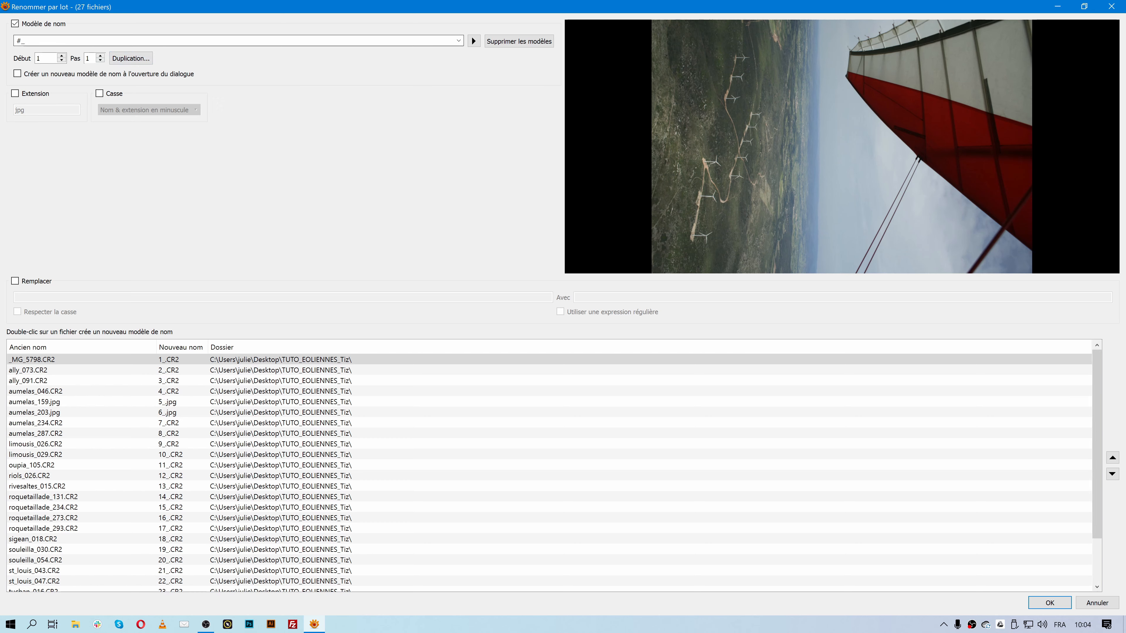
left_click(473, 41)
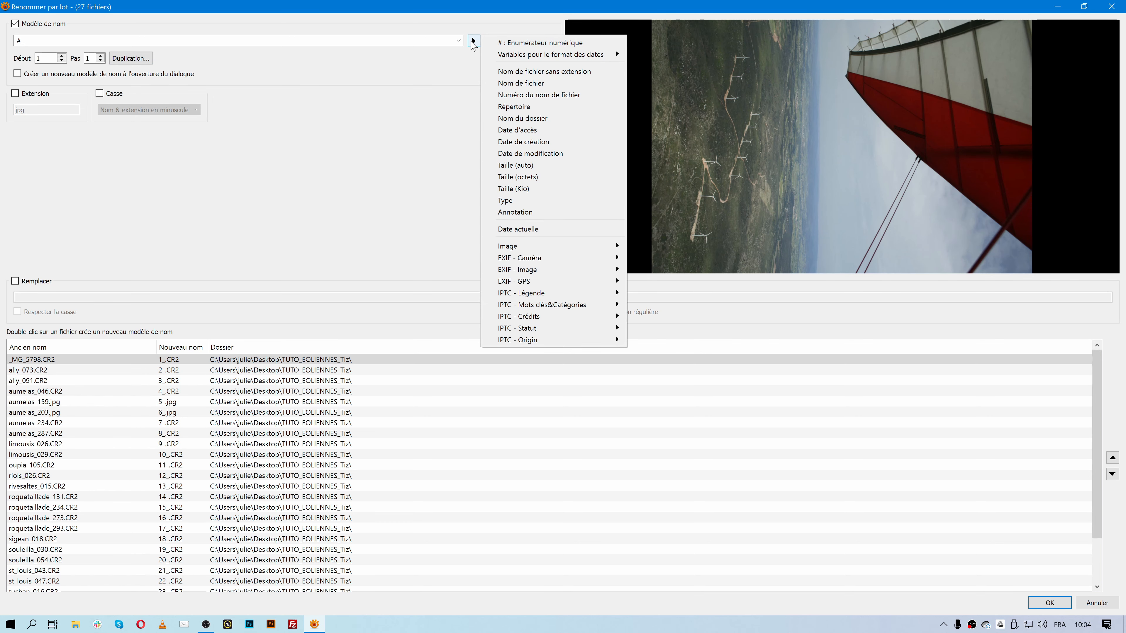
mouse_move(596, 284)
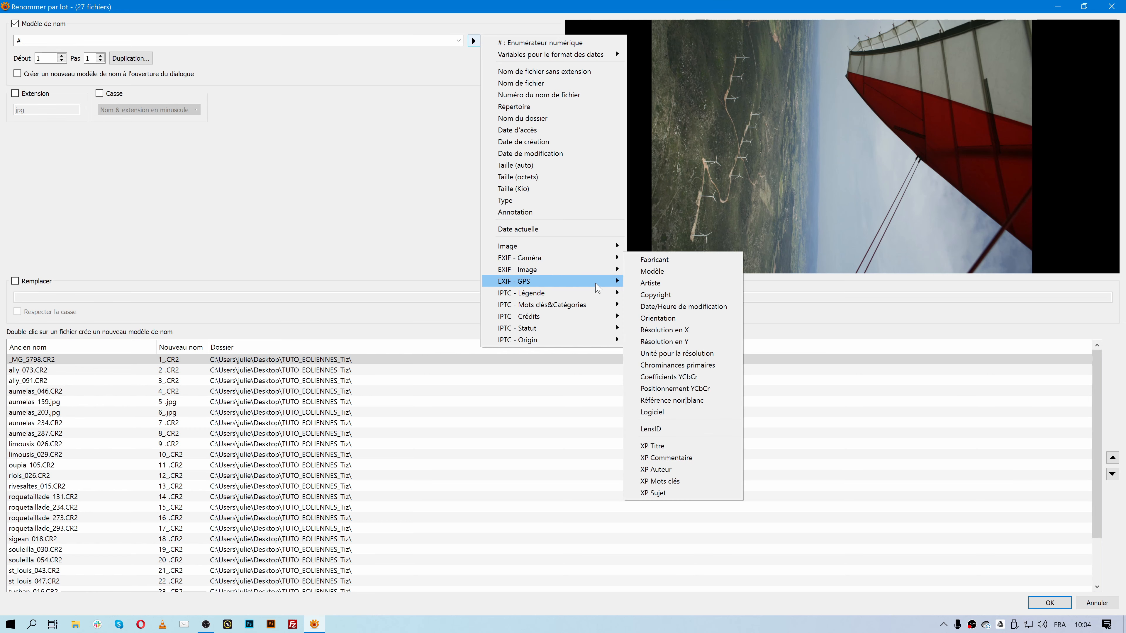
mouse_move(599, 320)
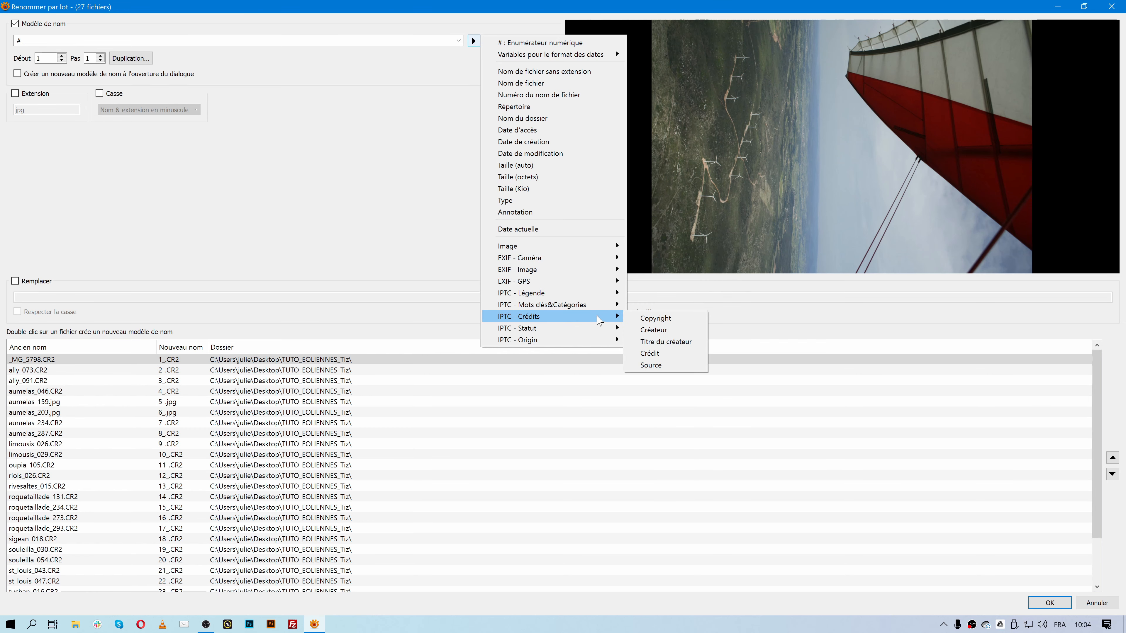
- Try appending the IPTC Copyright field to the template, then delete it
left_click(668, 319)
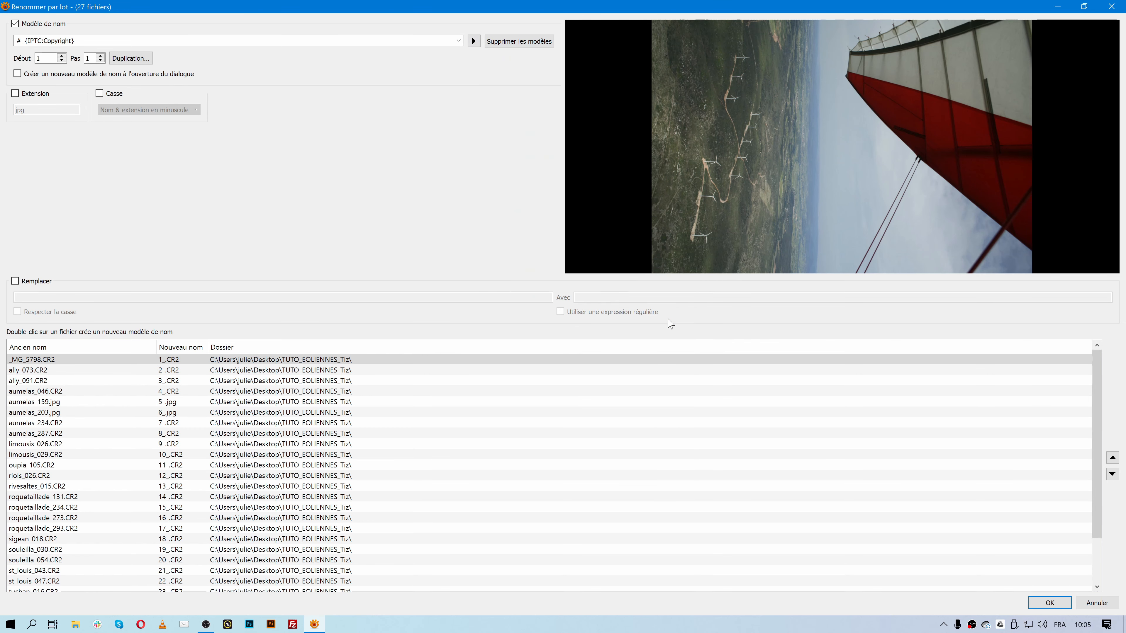
left_click_drag(73, 41, 25, 41)
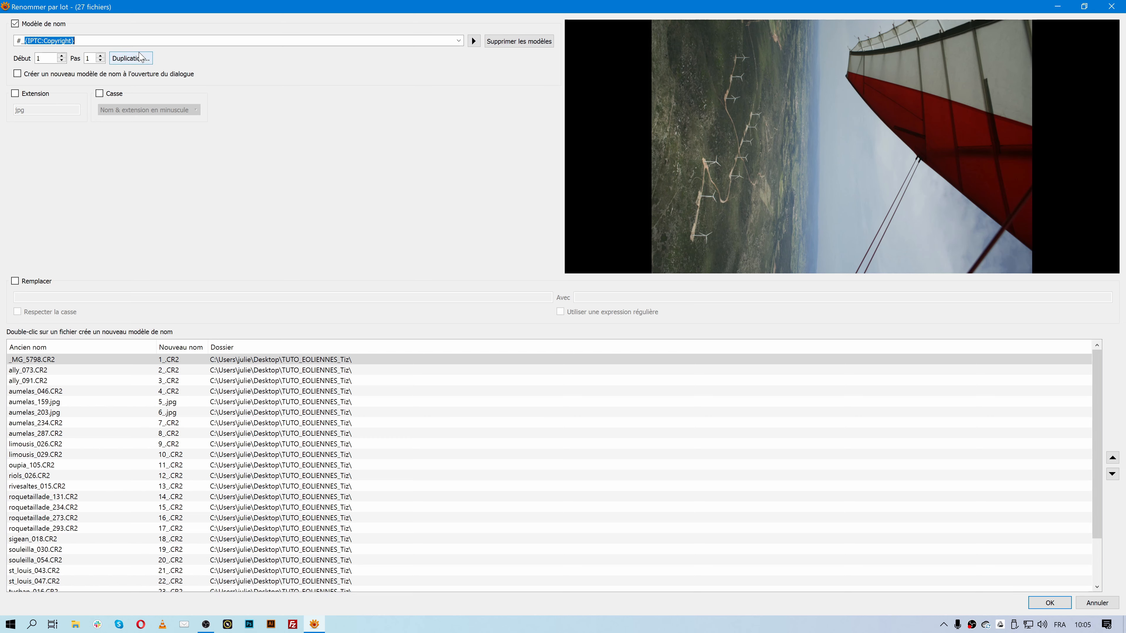
key("BackSpace")
- Preview names with the EXIF camera Modèle field, then remove it, leaving '#_'
left_click(473, 41)
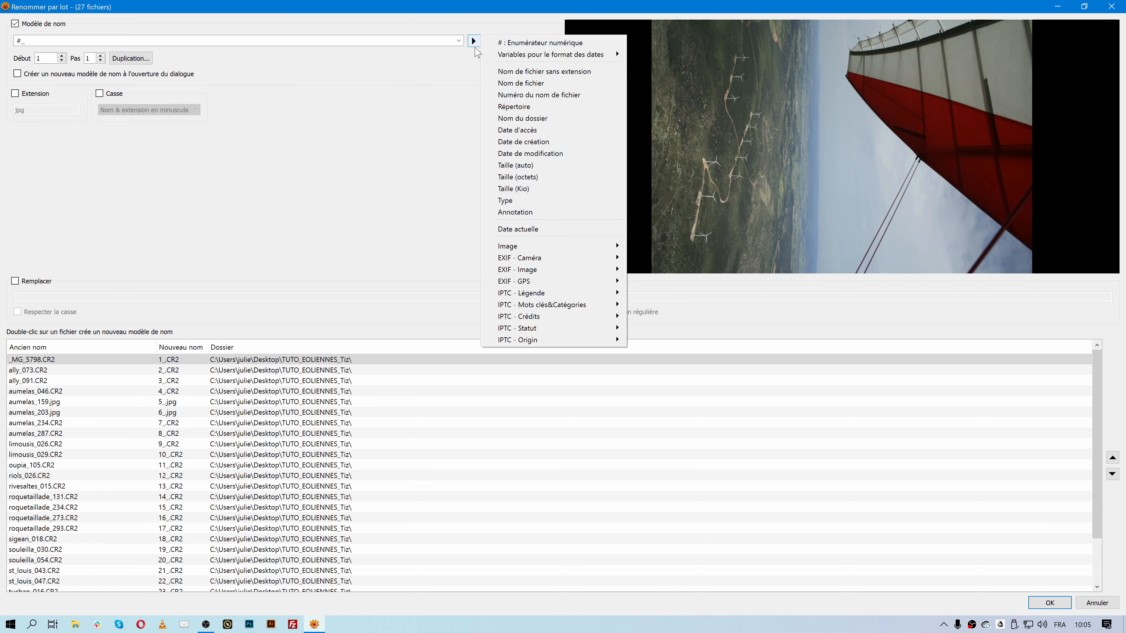
mouse_move(594, 265)
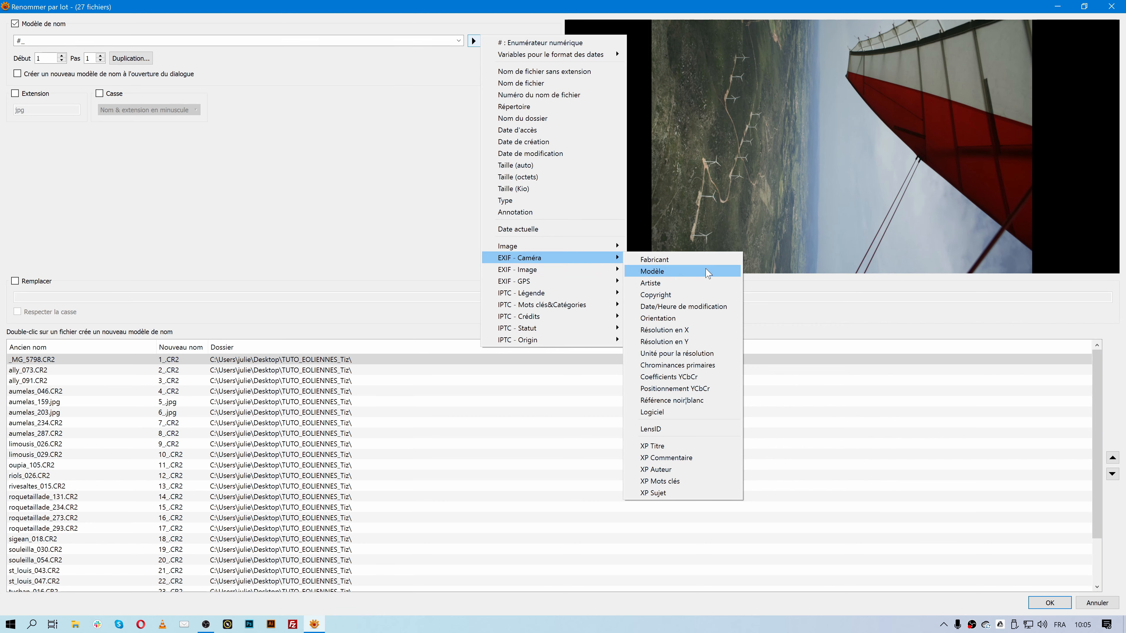
left_click(711, 271)
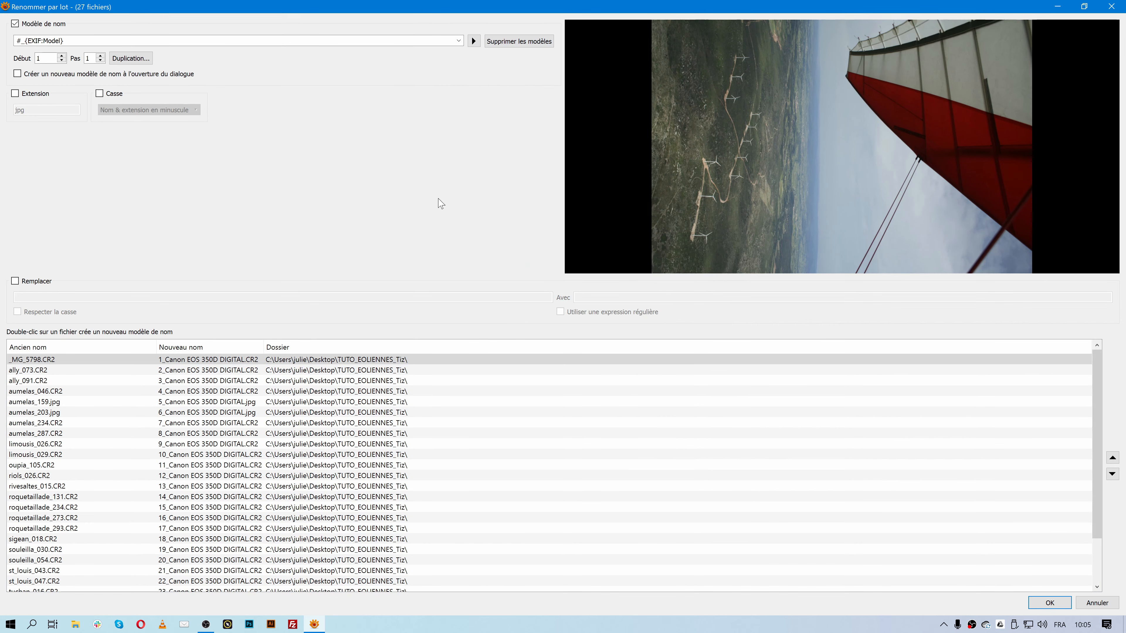
left_click_drag(263, 346, 282, 346)
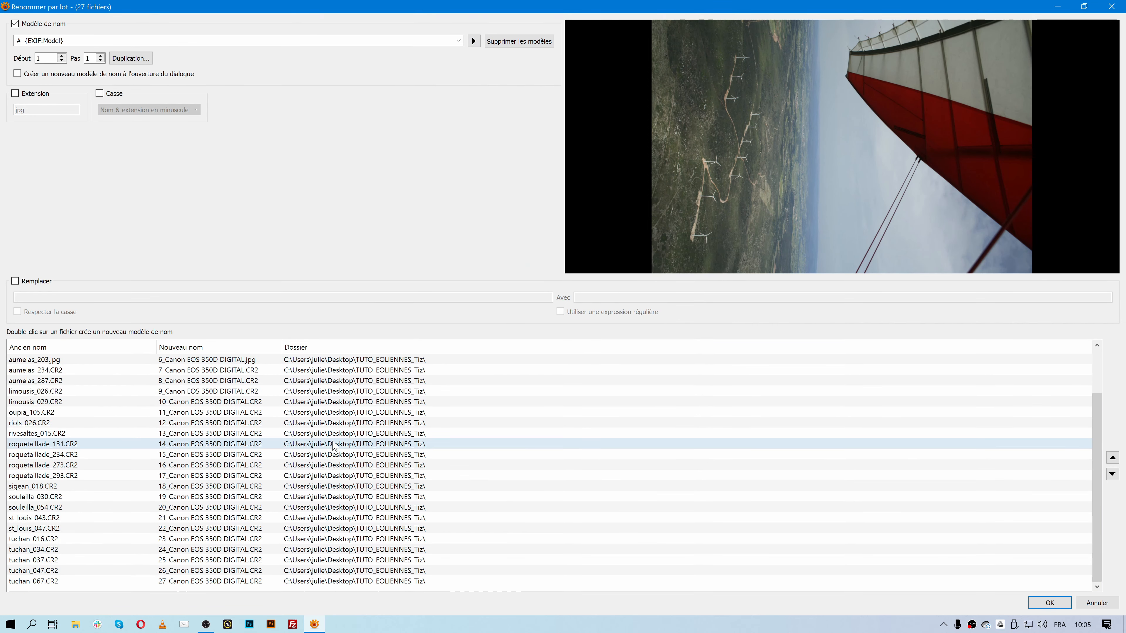
left_click_drag(22, 40, 66, 40)
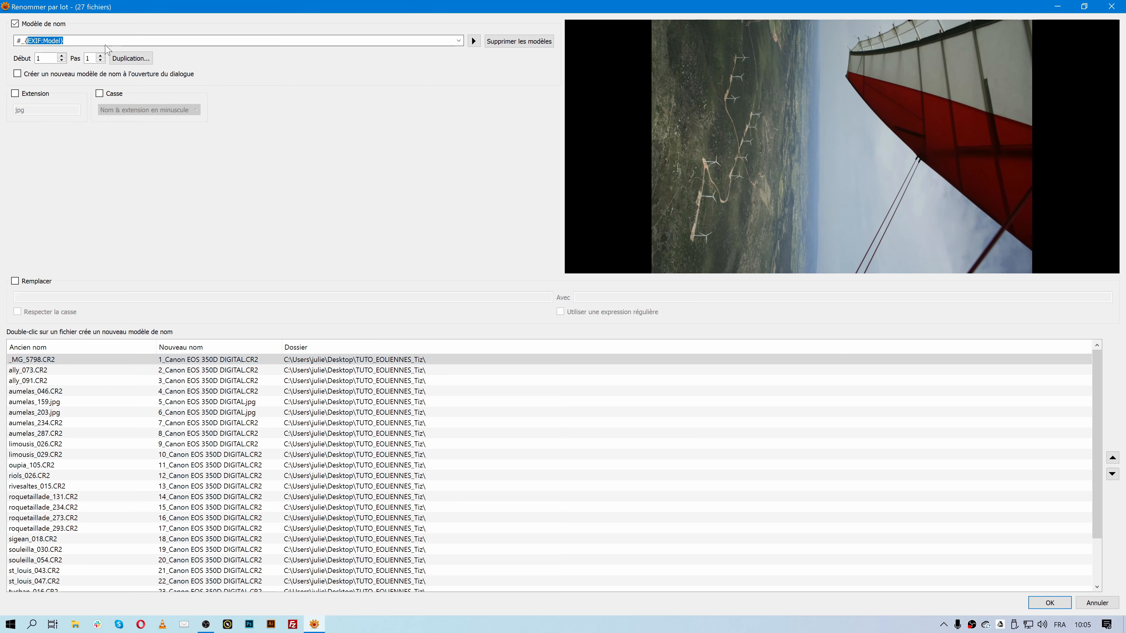
key("BackSpace")
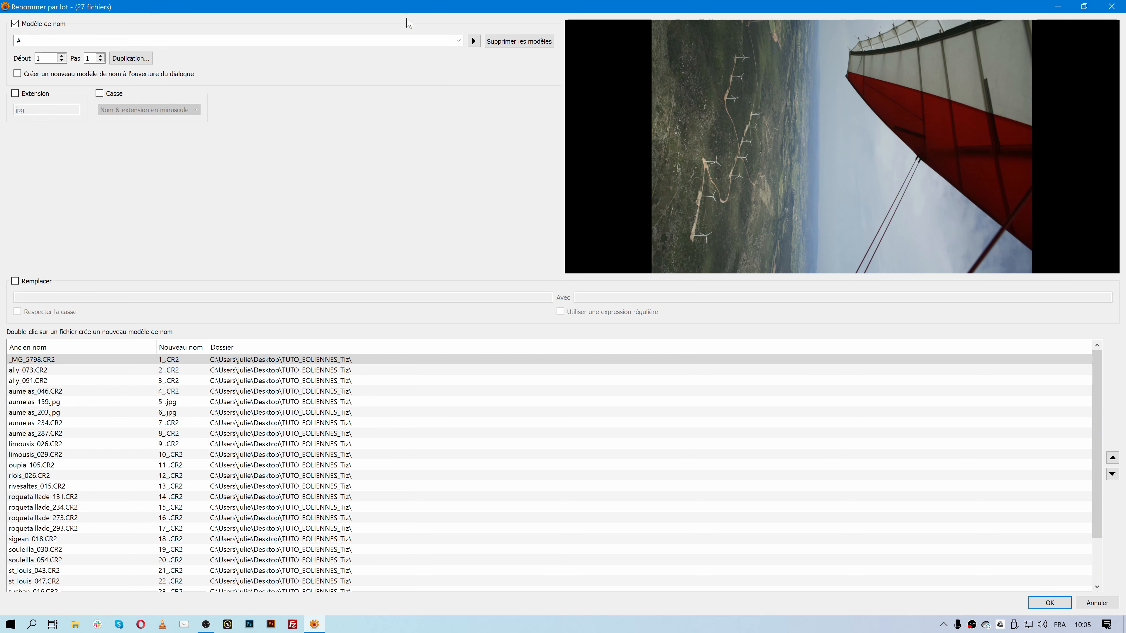
left_click(474, 41)
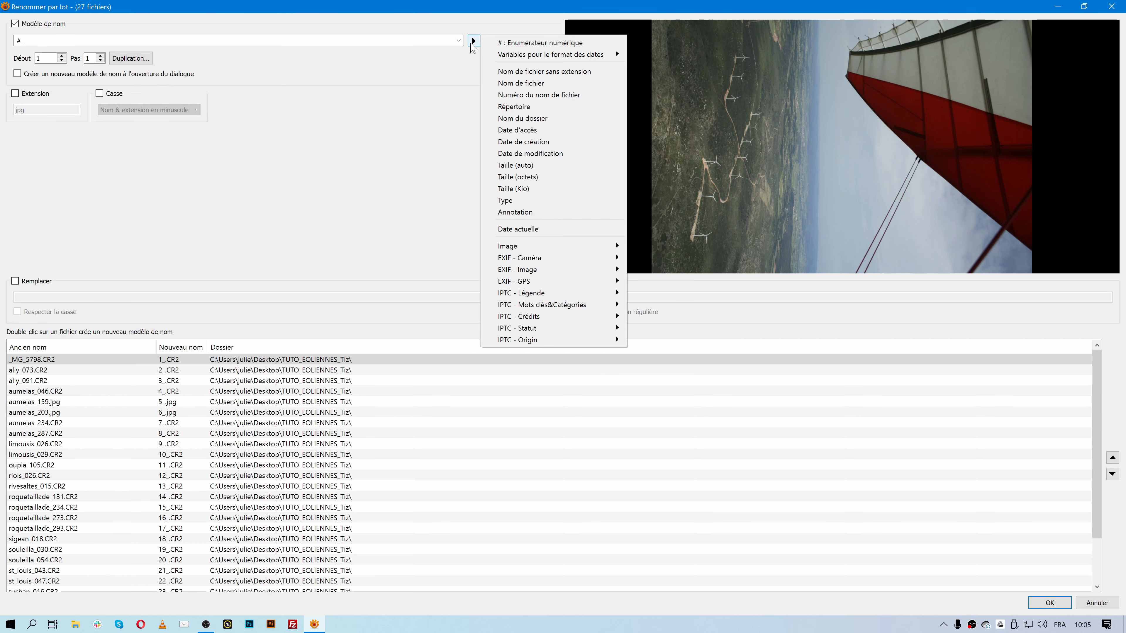
left_click(390, 187)
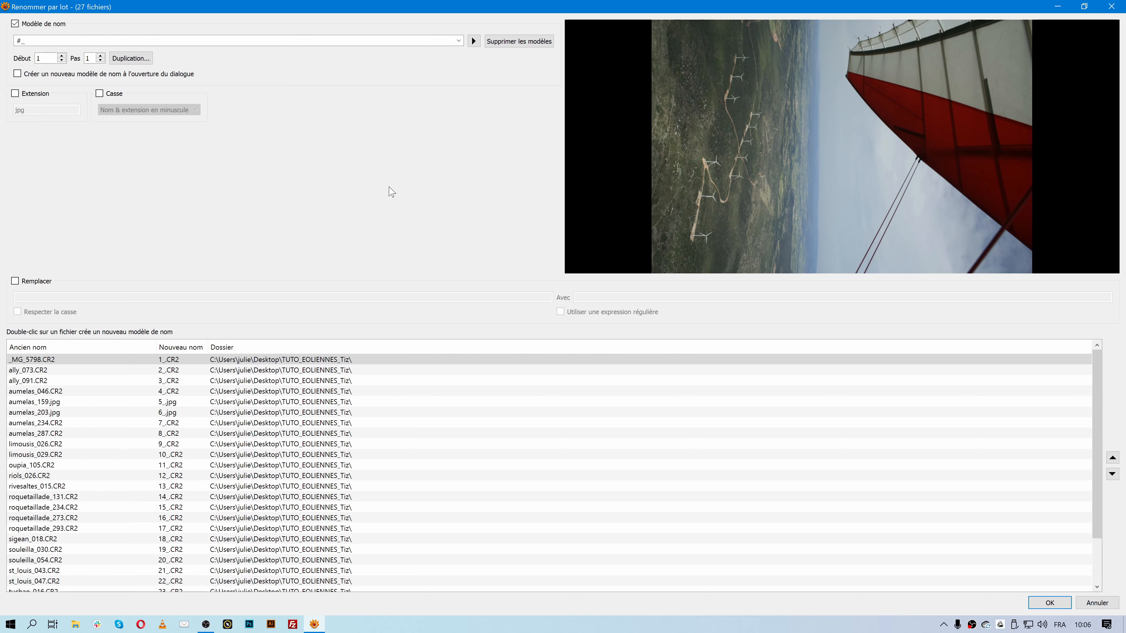
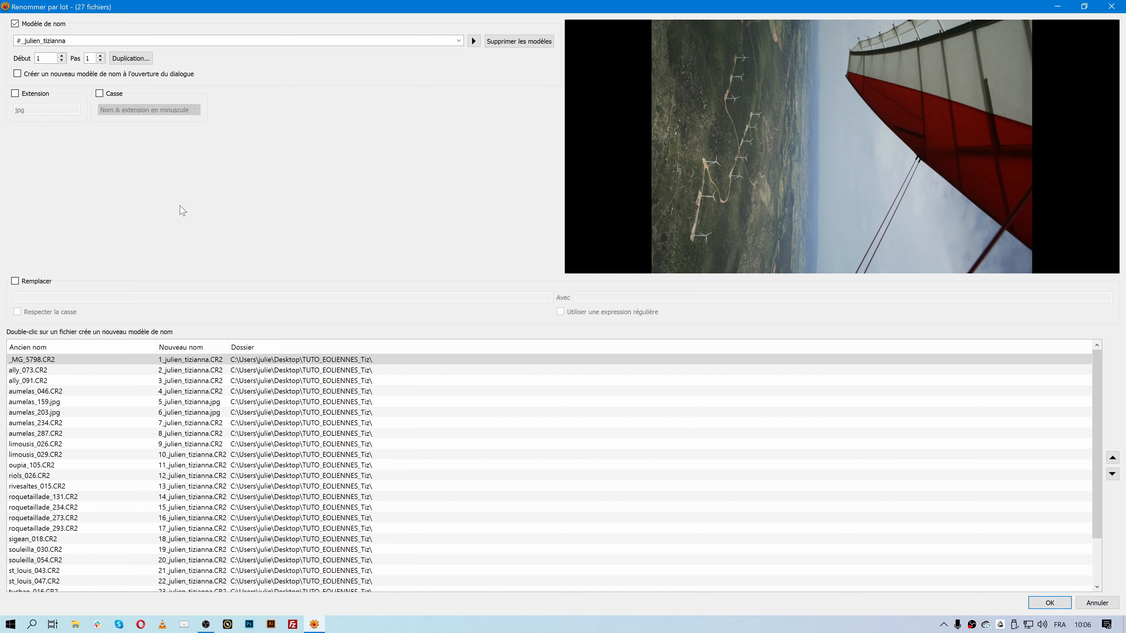
- Append the person's name after '#_' and keep original extensions after testing the jpg override
left_click(35, 99)
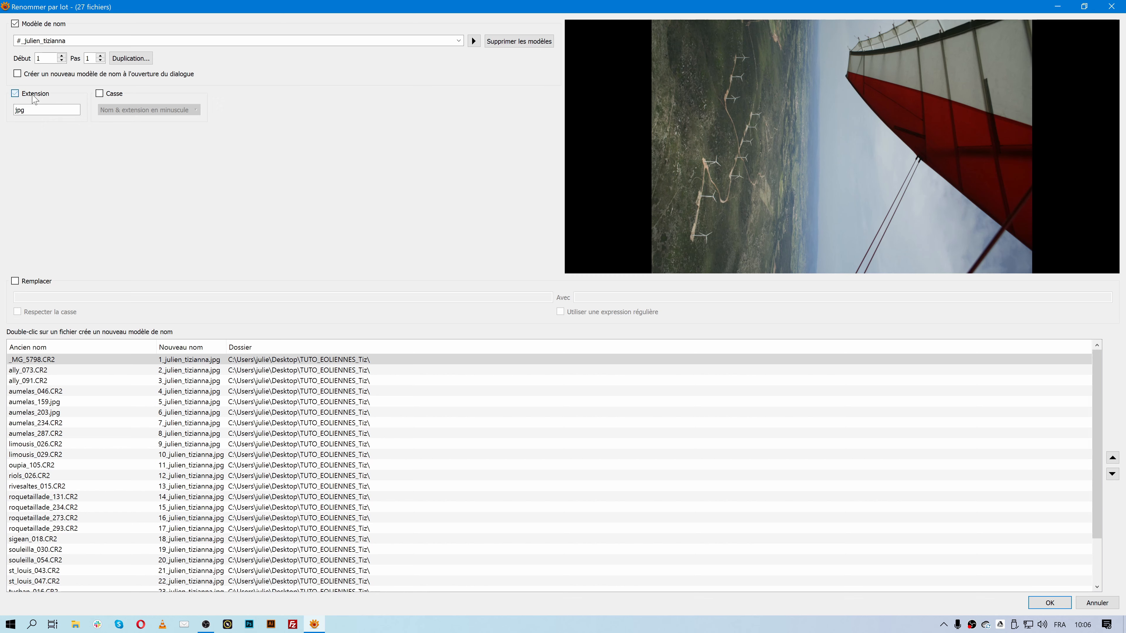
left_click(35, 98)
left_click(35, 98)
left_click(35, 98)
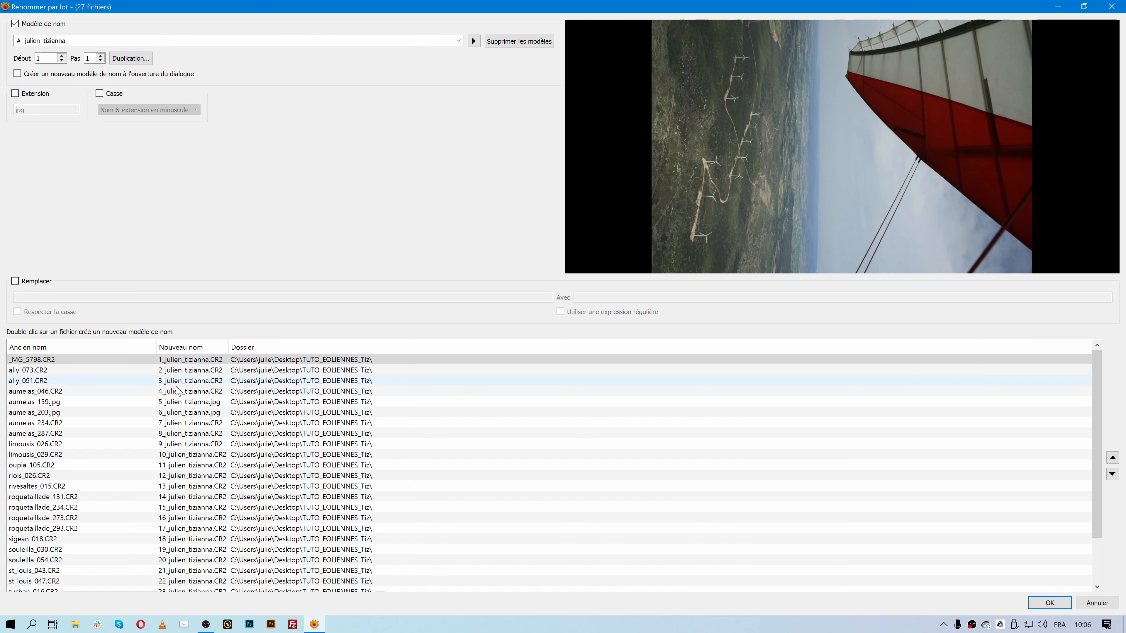
left_click(221, 361)
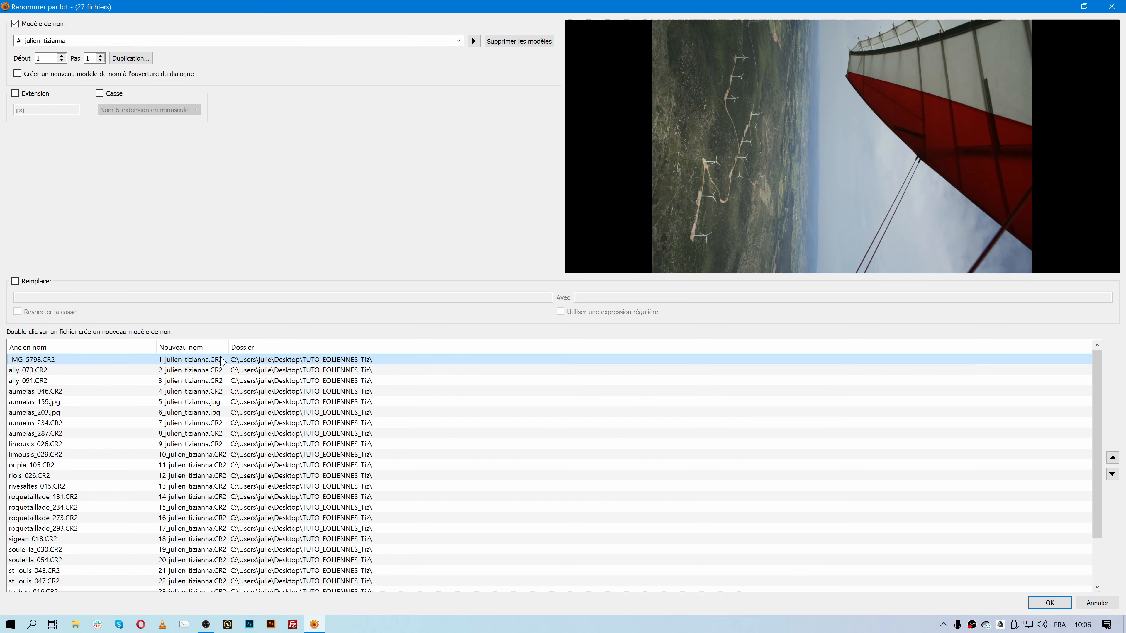
left_click(38, 98)
left_click(38, 98)
left_click_drag(228, 347, 259, 347)
scroll(177, 518, "down", 2)
scroll(178, 518, "up", 2)
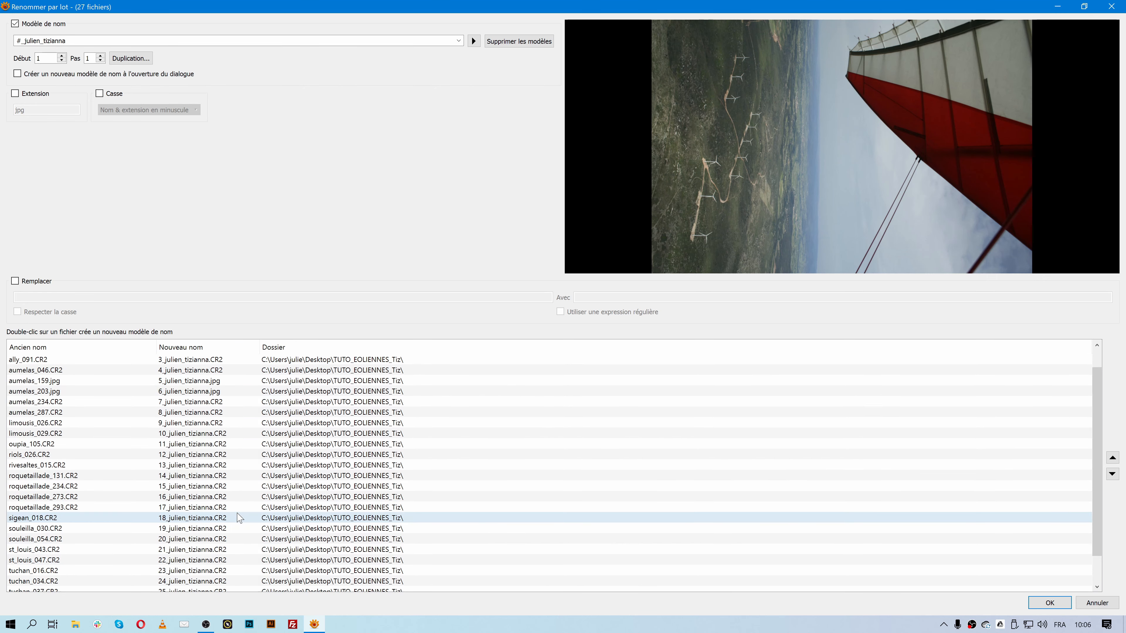
- Enable Casse set to 'Nom & extension en minuscule' after briefly trying uppercase
left_click(110, 95)
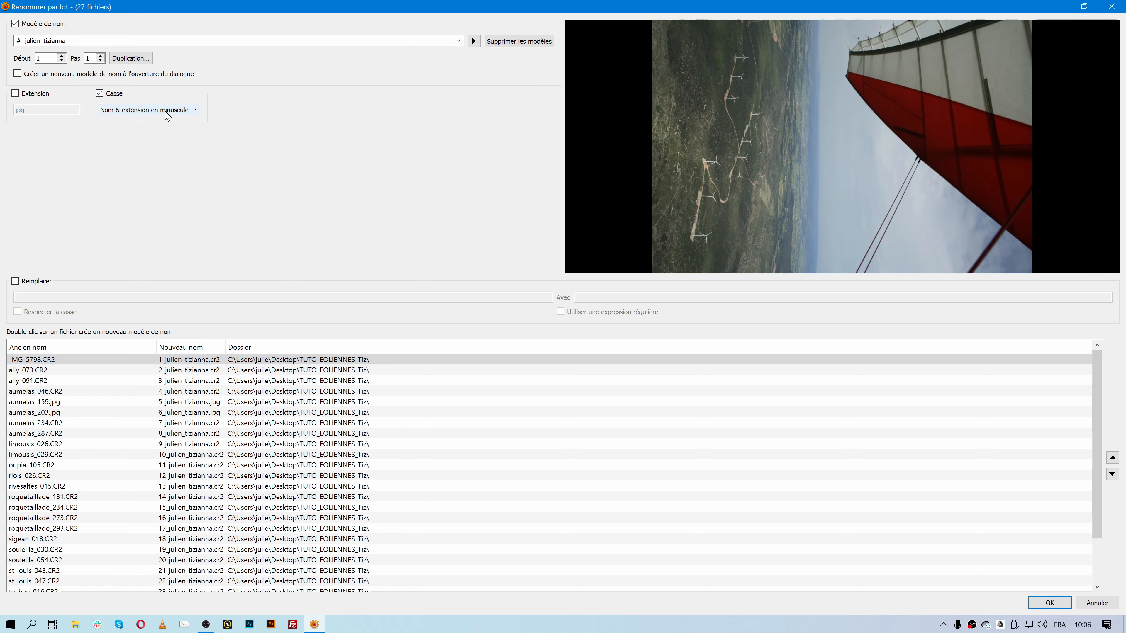
left_click(173, 113)
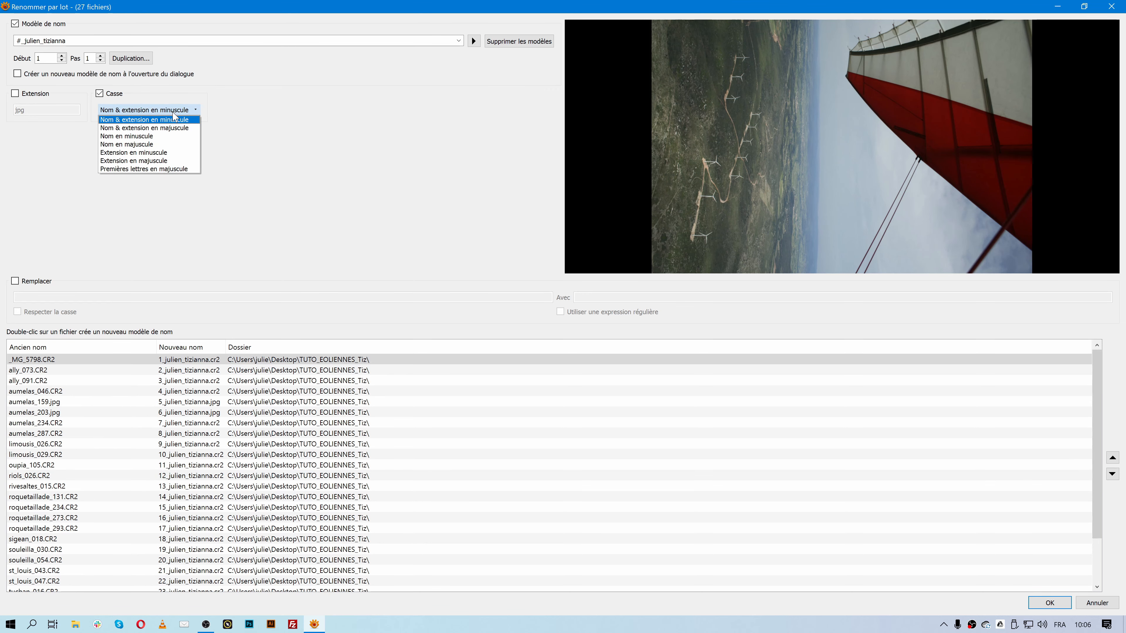
left_click(181, 129)
left_click(157, 110)
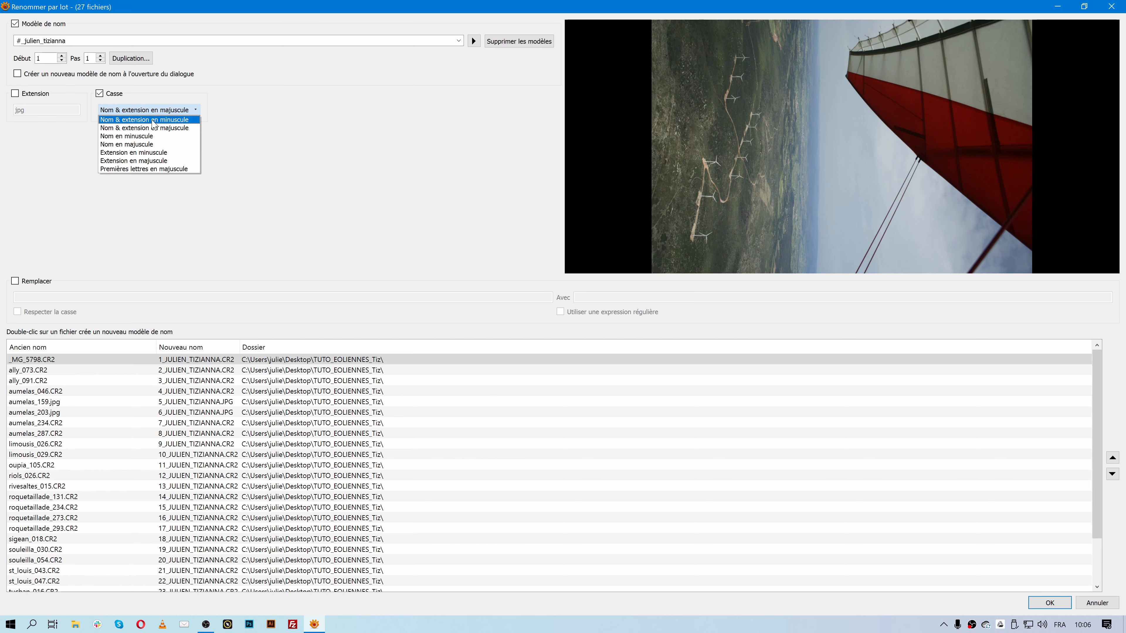
left_click(154, 121)
mouse_move(225, 348)
left_mouse_down()
mouse_move(261, 348)
mouse_move(243, 347)
left_mouse_up()
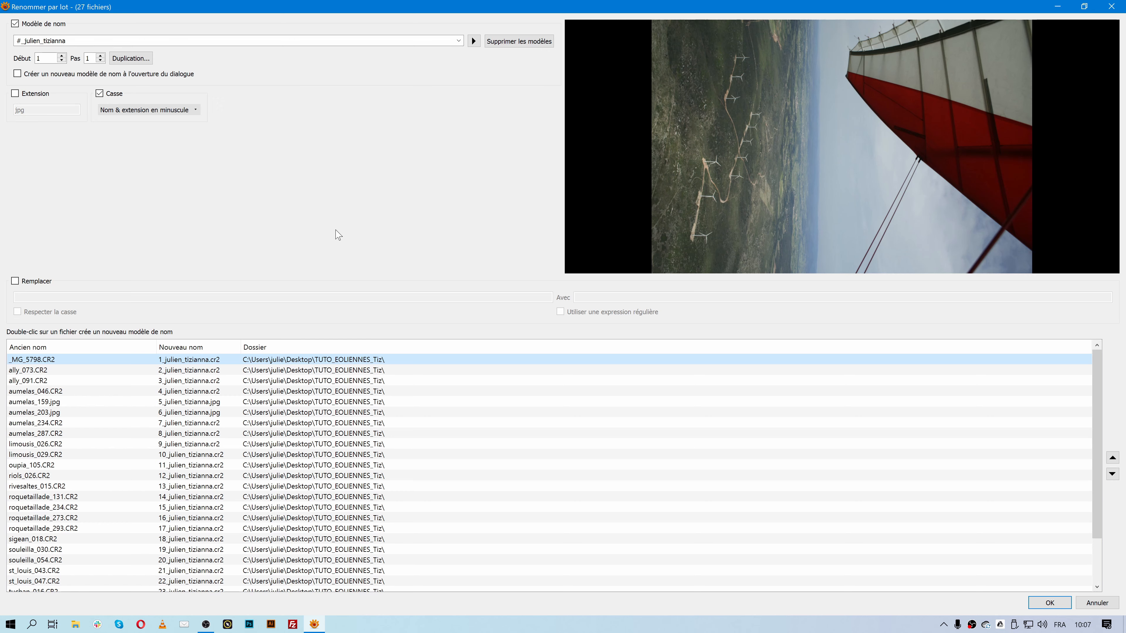
- Enable Remplacer and set the rename to replace 'julien' with 'test'
left_click(45, 282)
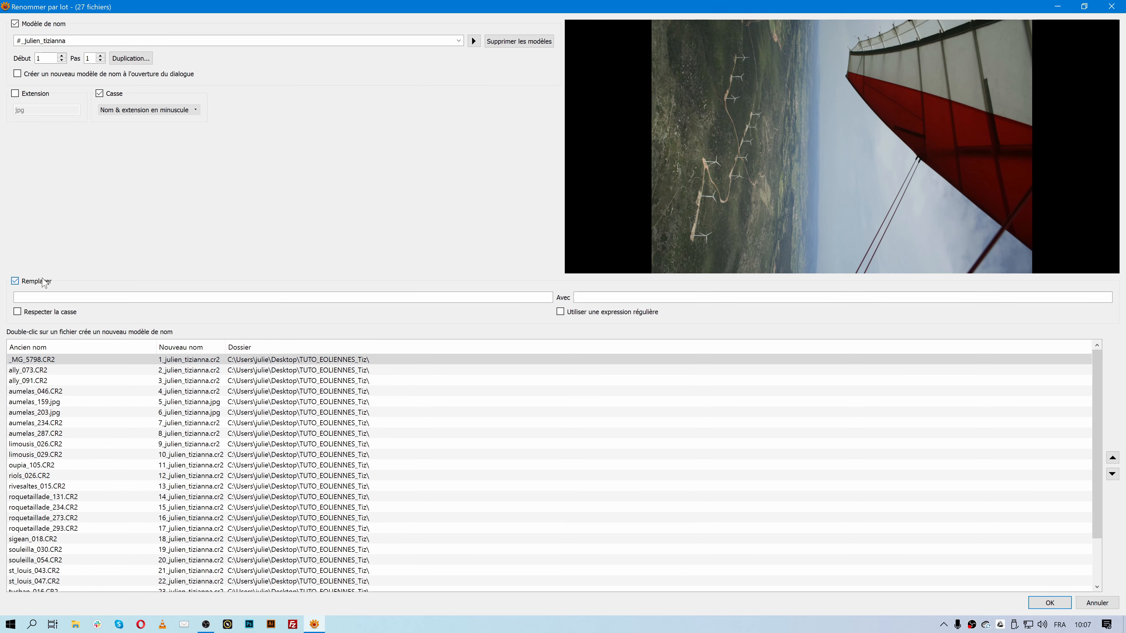
left_click(43, 280)
left_click(43, 281)
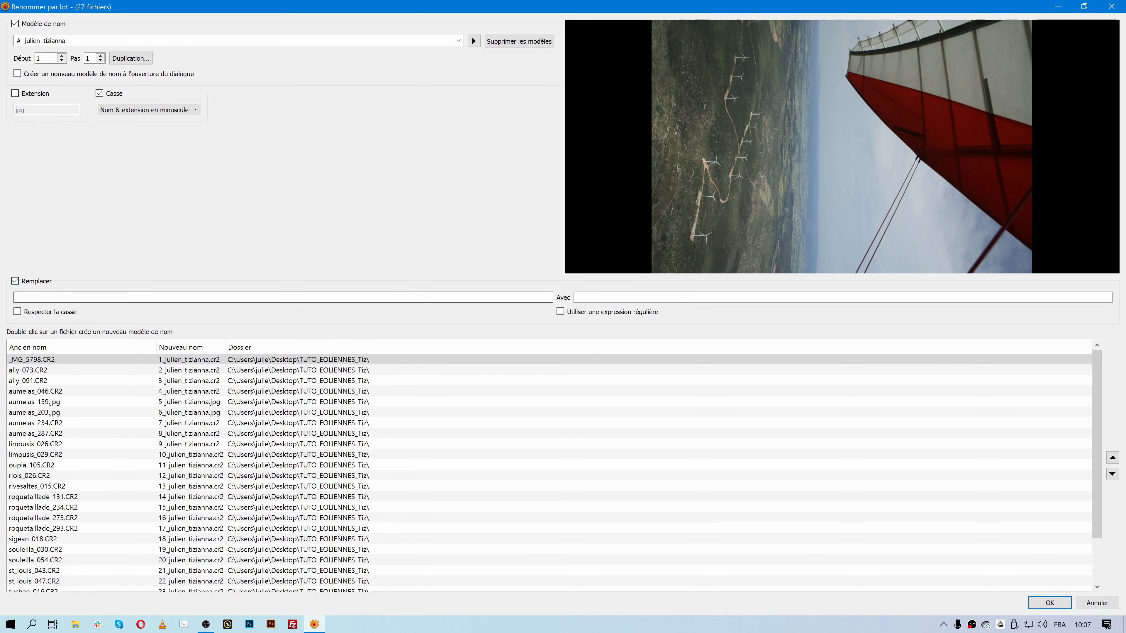
left_click(176, 295)
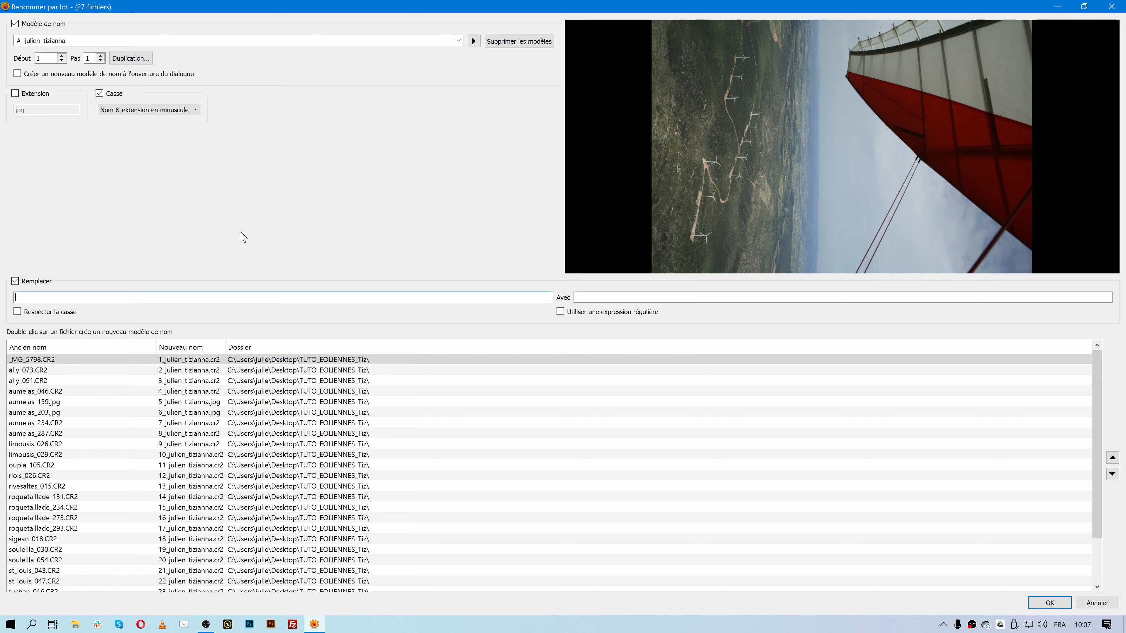
type("julien")
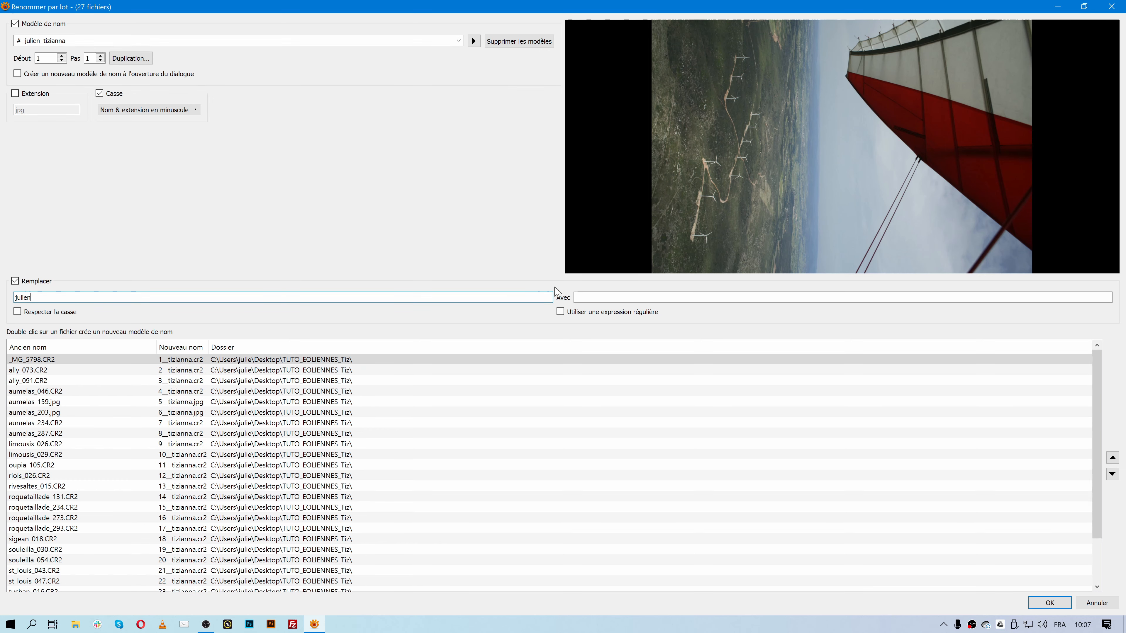
left_click(579, 297)
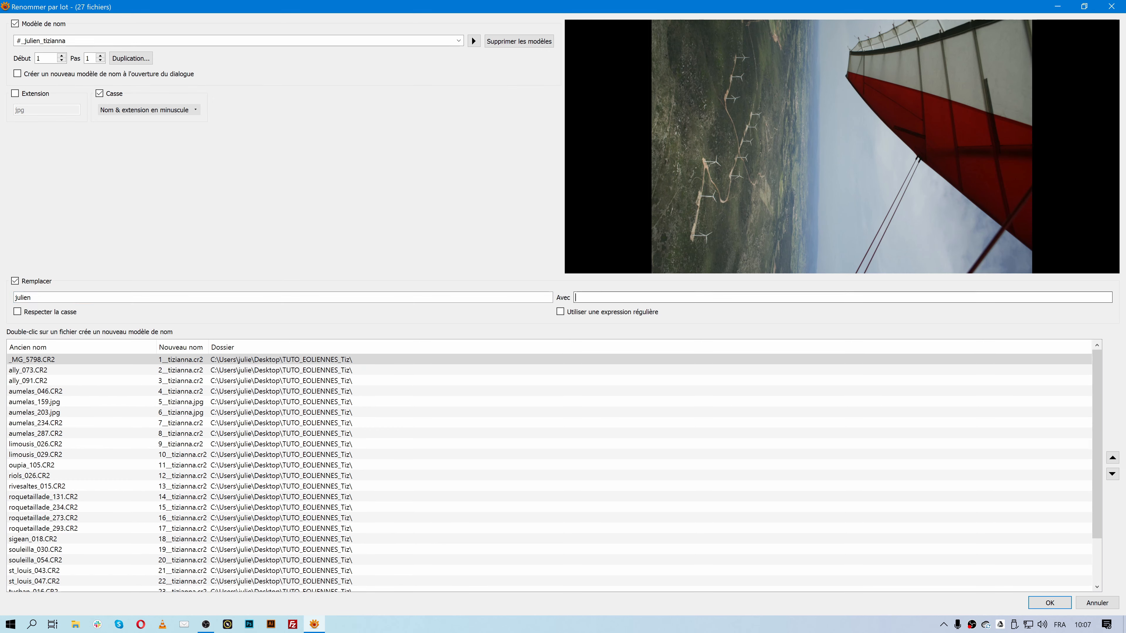
type("test")
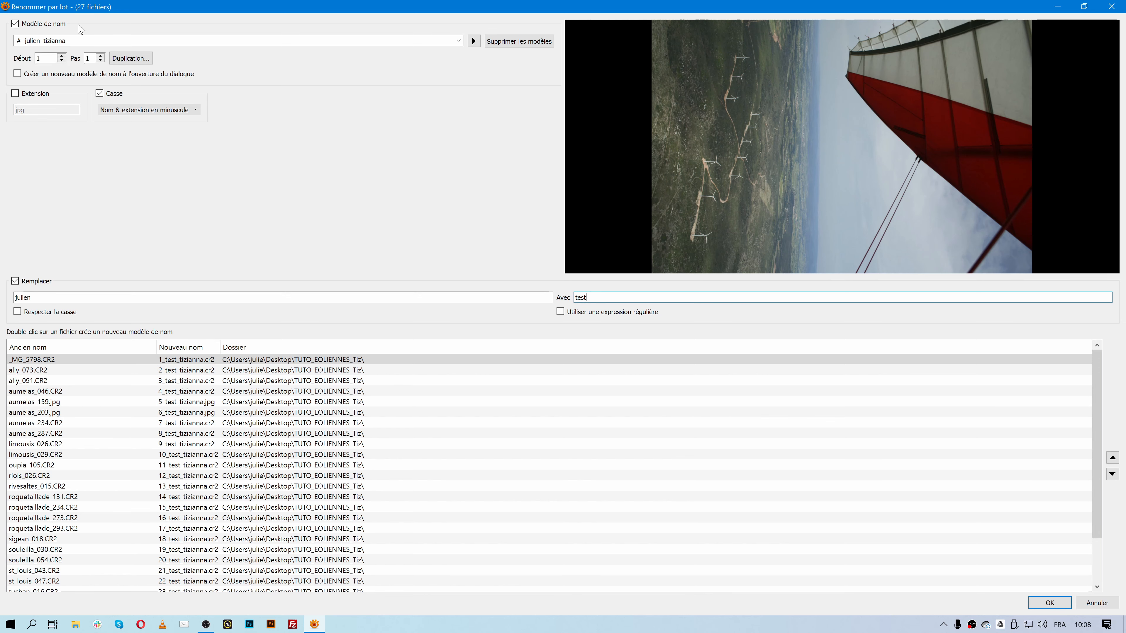
double_click(64, 297)
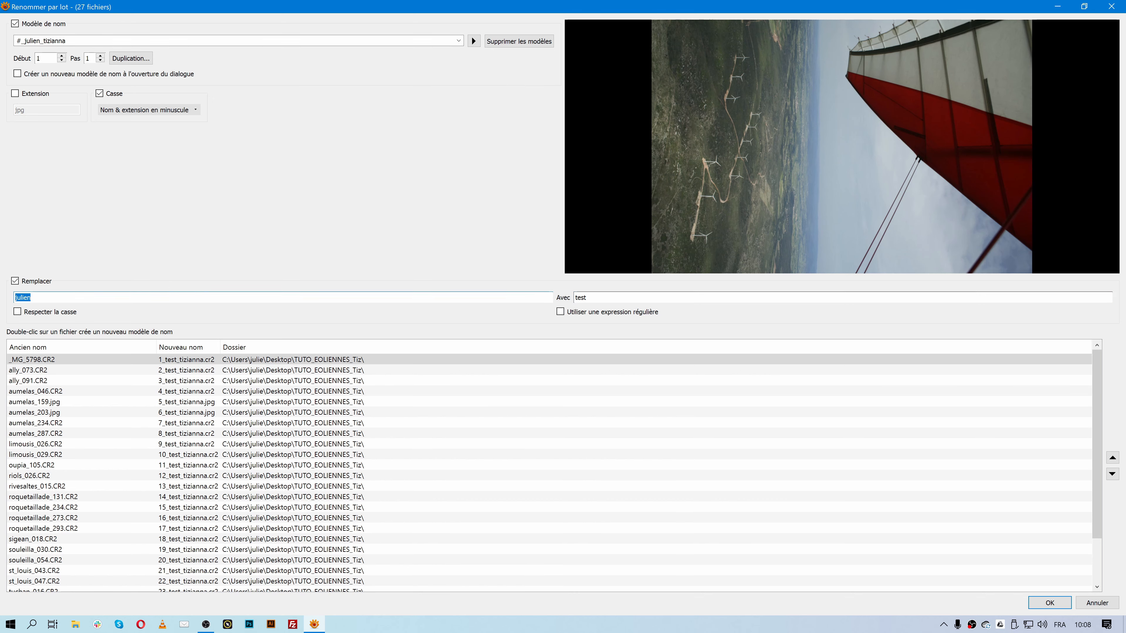
- Change the replacement rule to search 'julian' and replace it with 'julien'
double_click(647, 297)
type("julian")
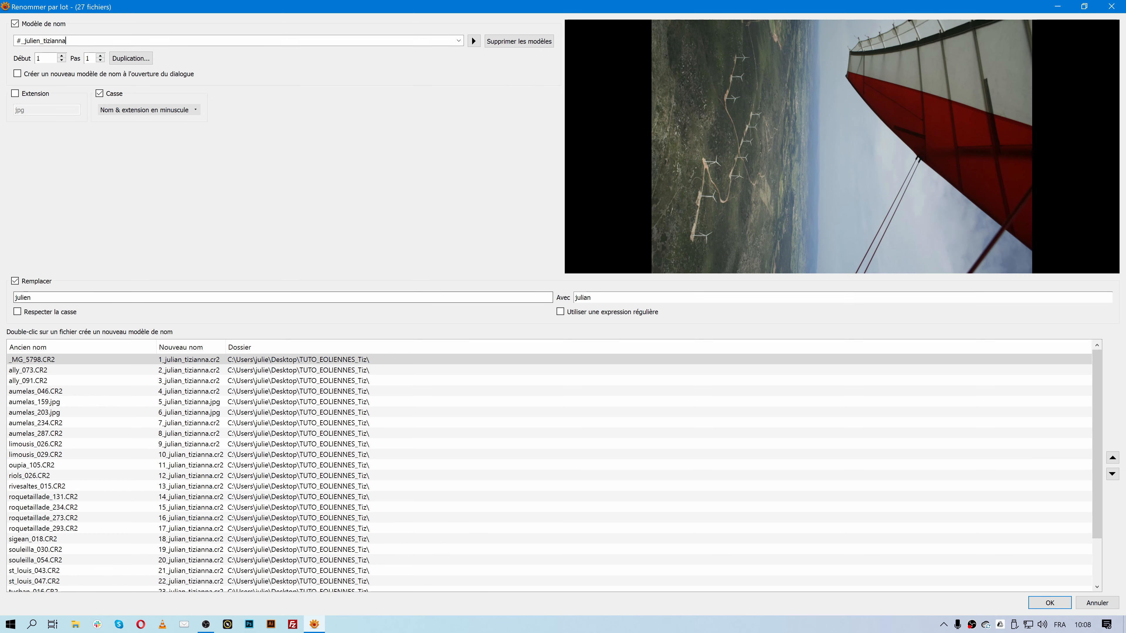
left_click_drag(22, 297, 26, 297)
key("BackSpace")
type("a")
left_click_drag(581, 298, 587, 298)
type("e")
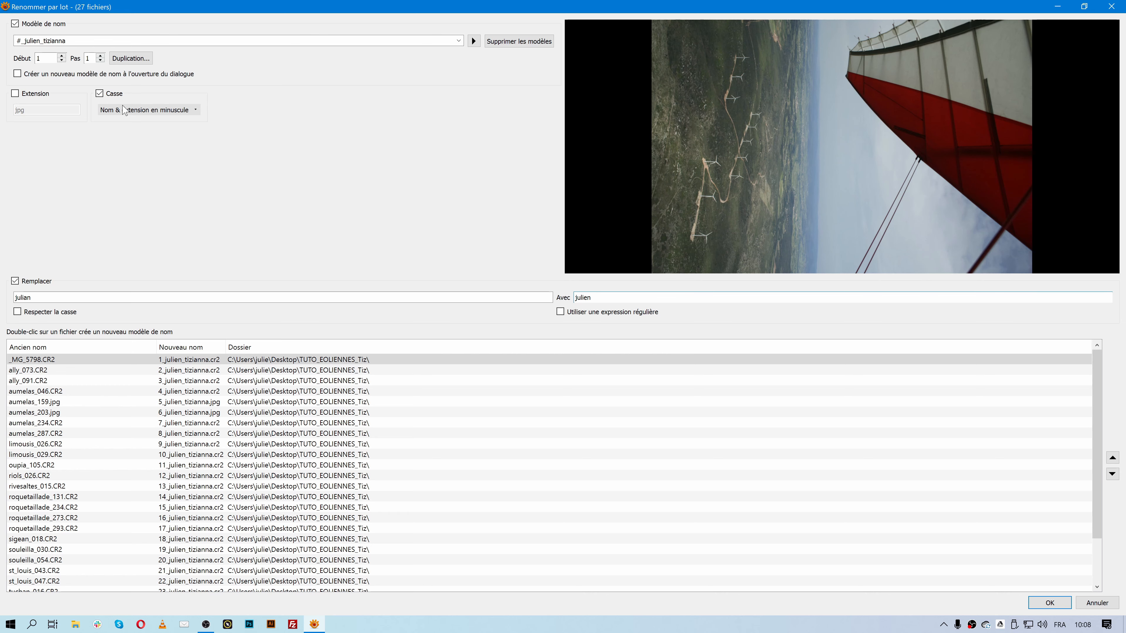
- Confirm the rename settings and apply the batch rename to the 27 photos
left_click(148, 43)
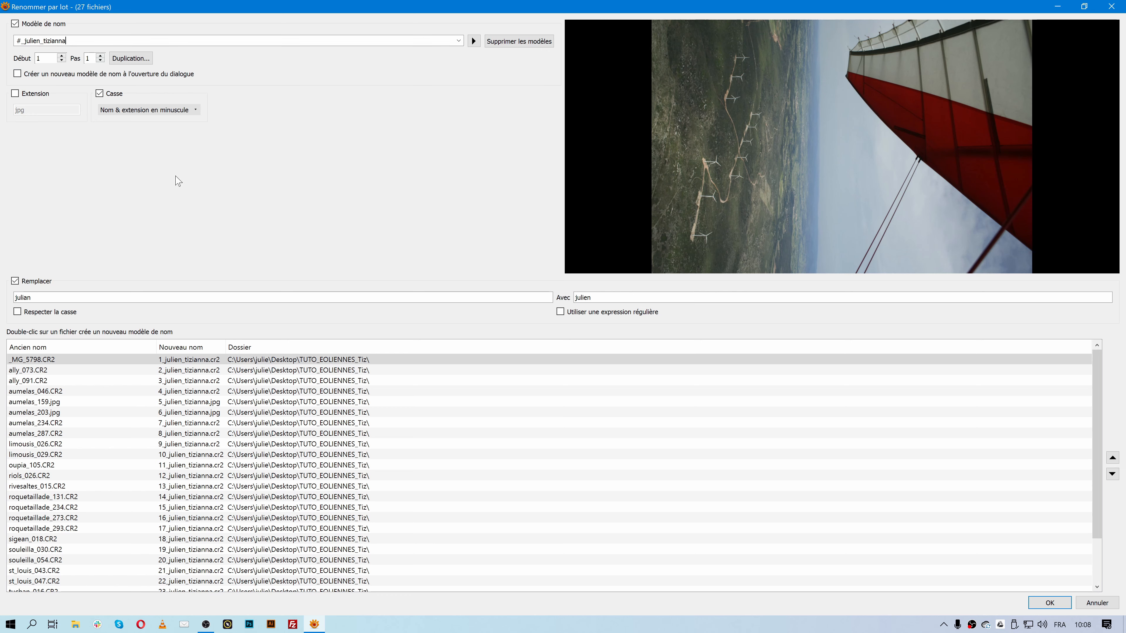
left_click_drag(67, 297, 28, 297)
key("Tab")
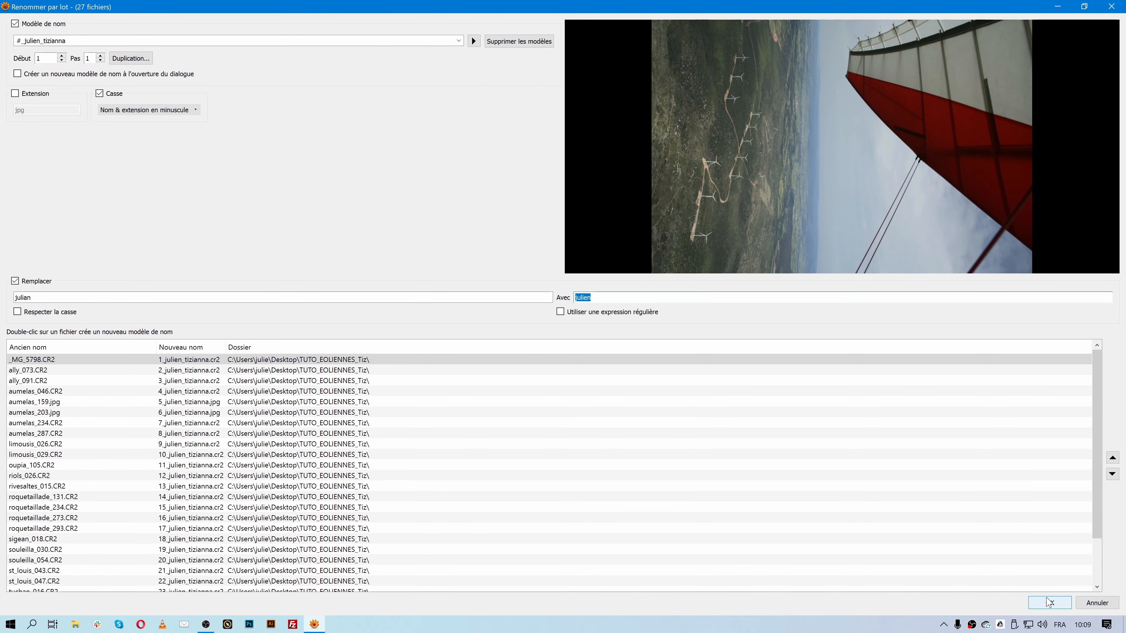
left_click(1048, 602)
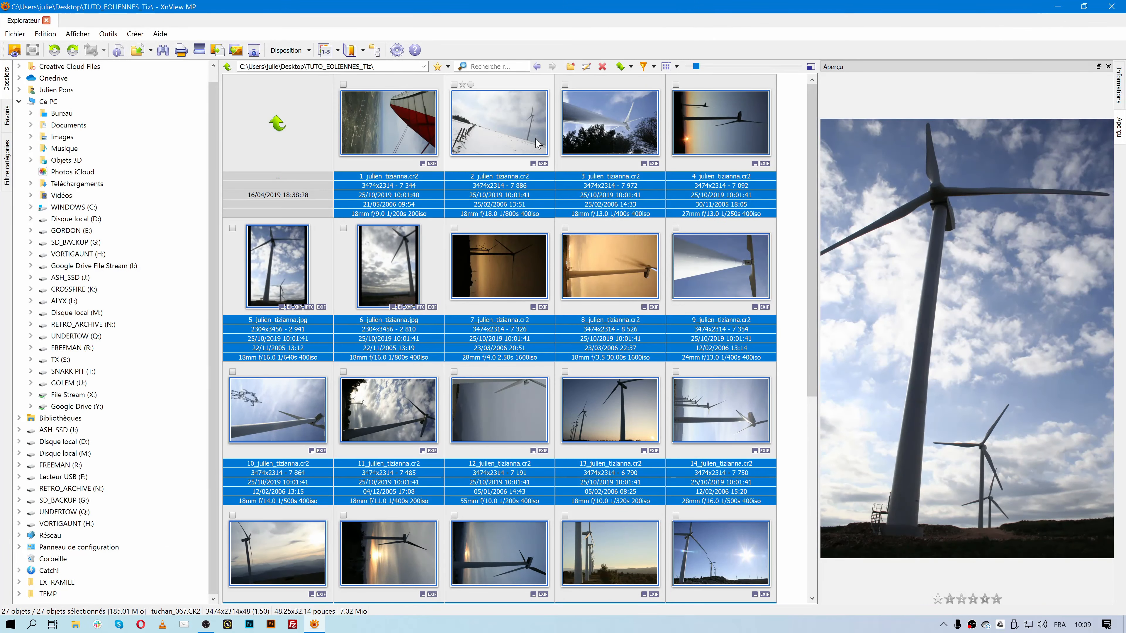
left_click(611, 124)
left_click(500, 124)
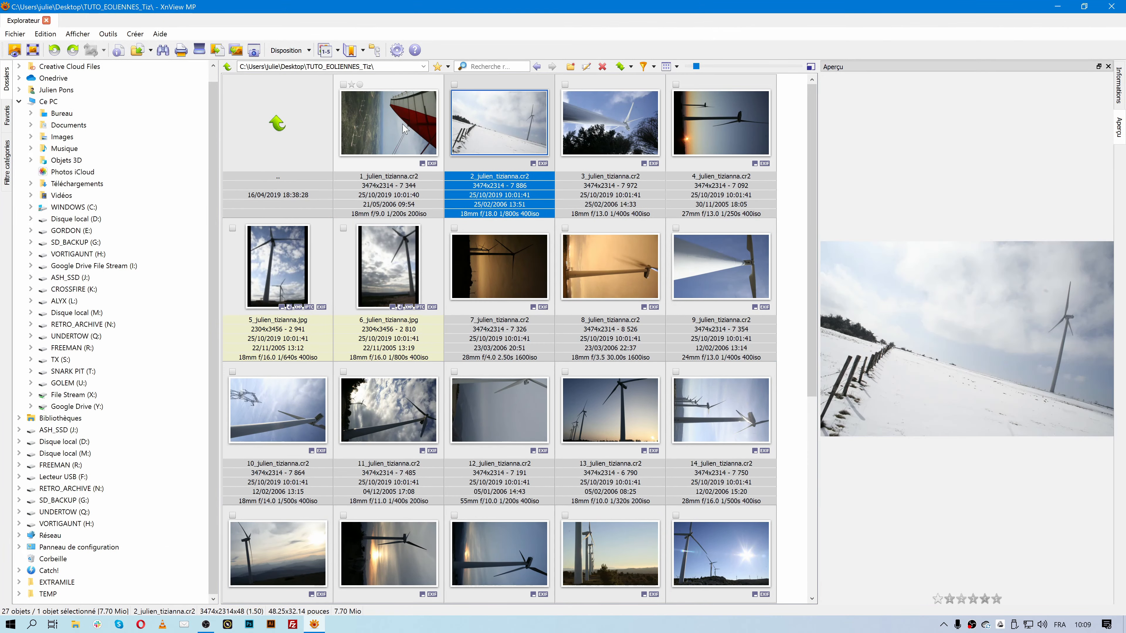
left_click(405, 129)
left_click(388, 266)
left_click(472, 330)
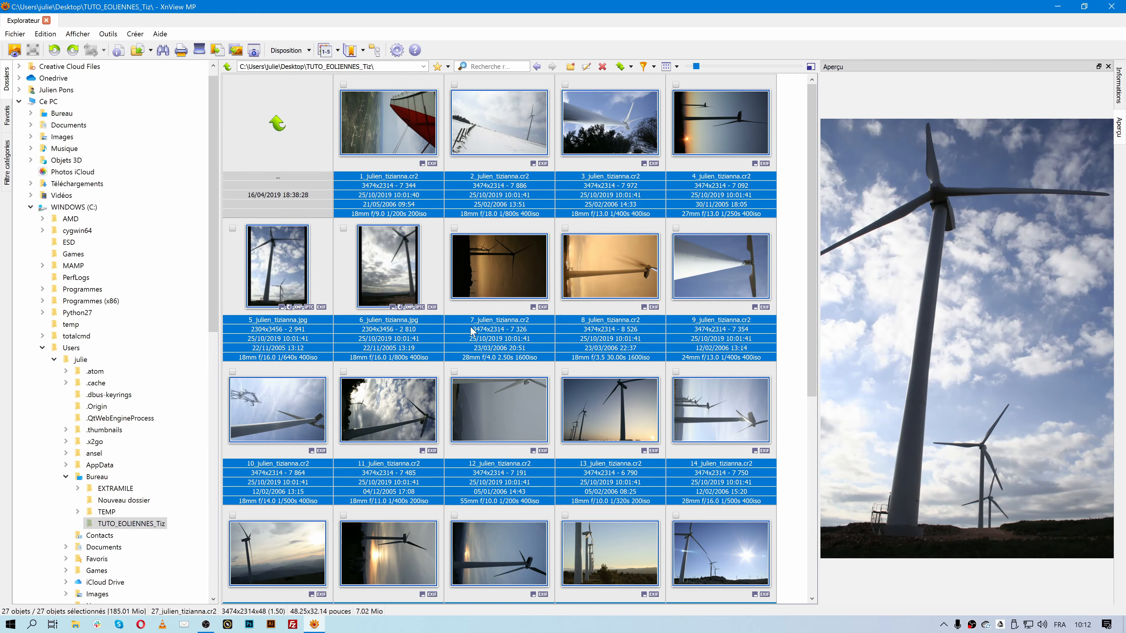
- Open and cancel the Exporter settings twice, then open Conversion par lot from Outils
left_click(109, 34)
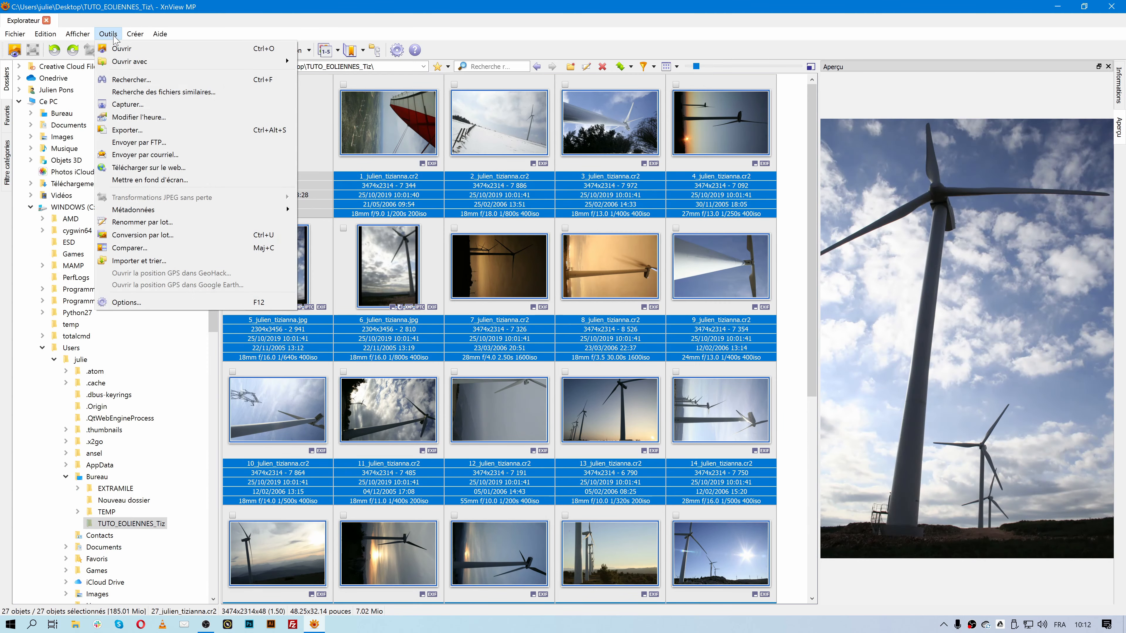
left_click(128, 130)
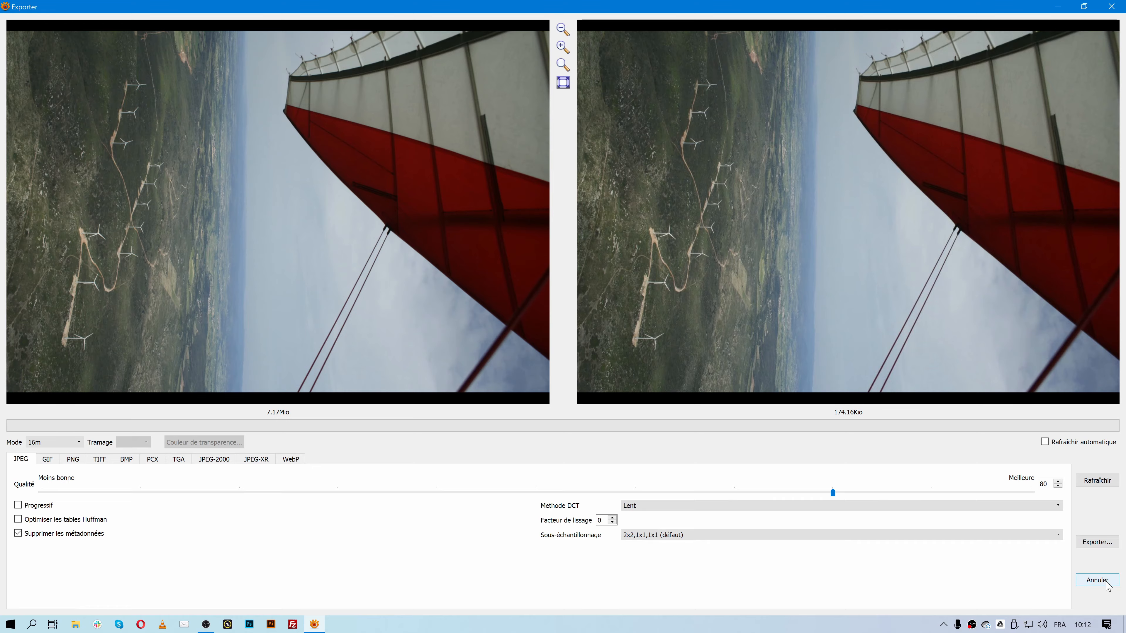
left_click(1097, 580)
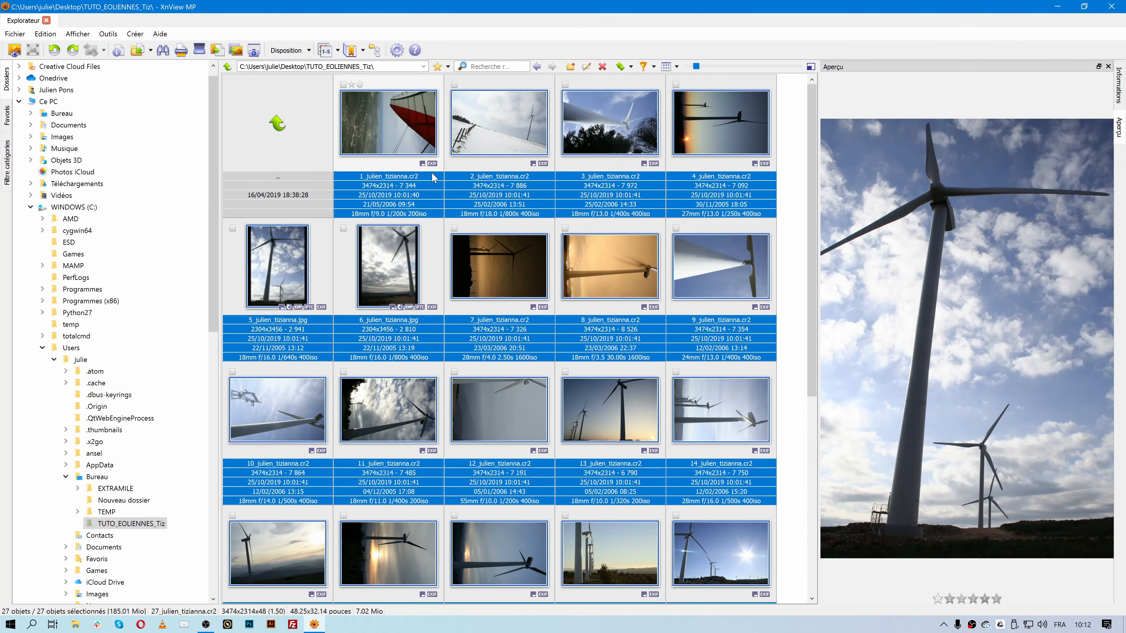
left_click(109, 34)
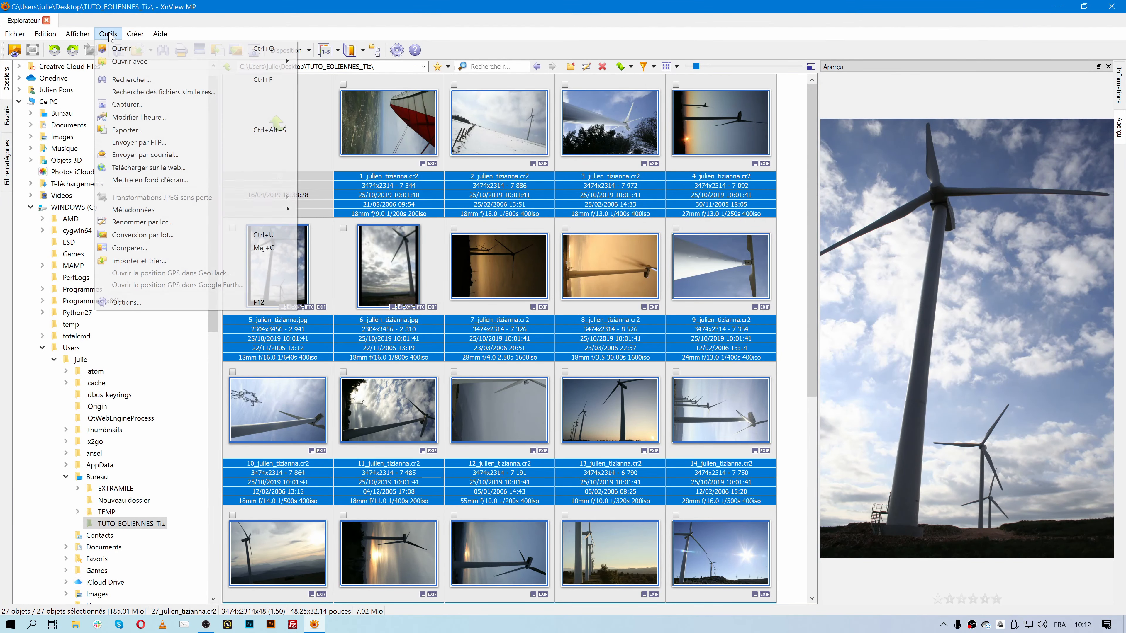
left_click(128, 132)
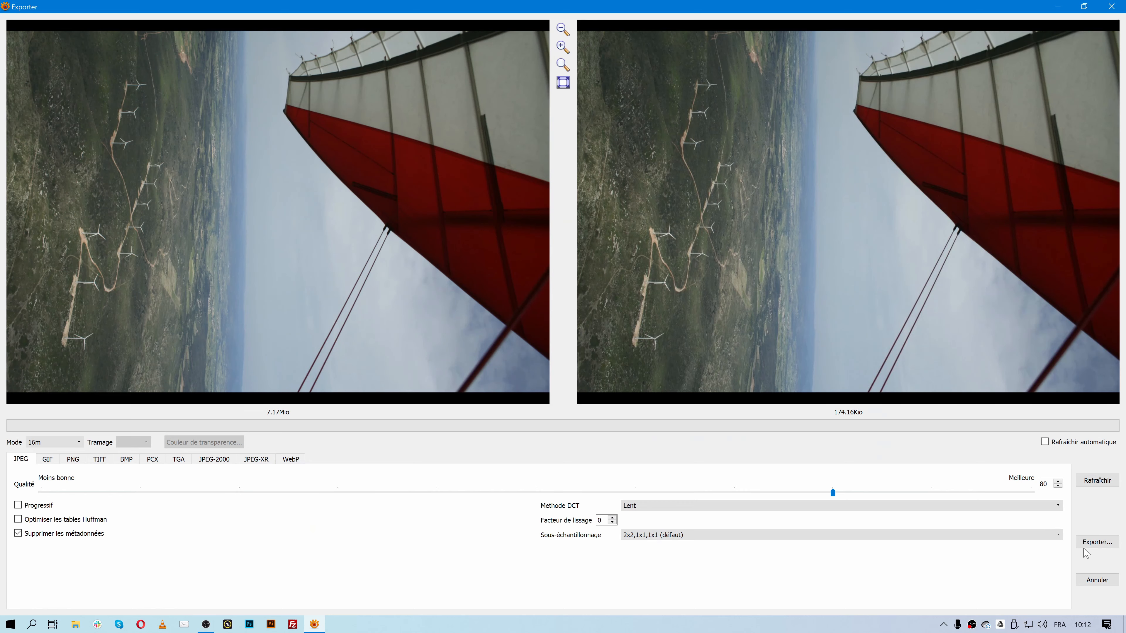
left_click(1100, 582)
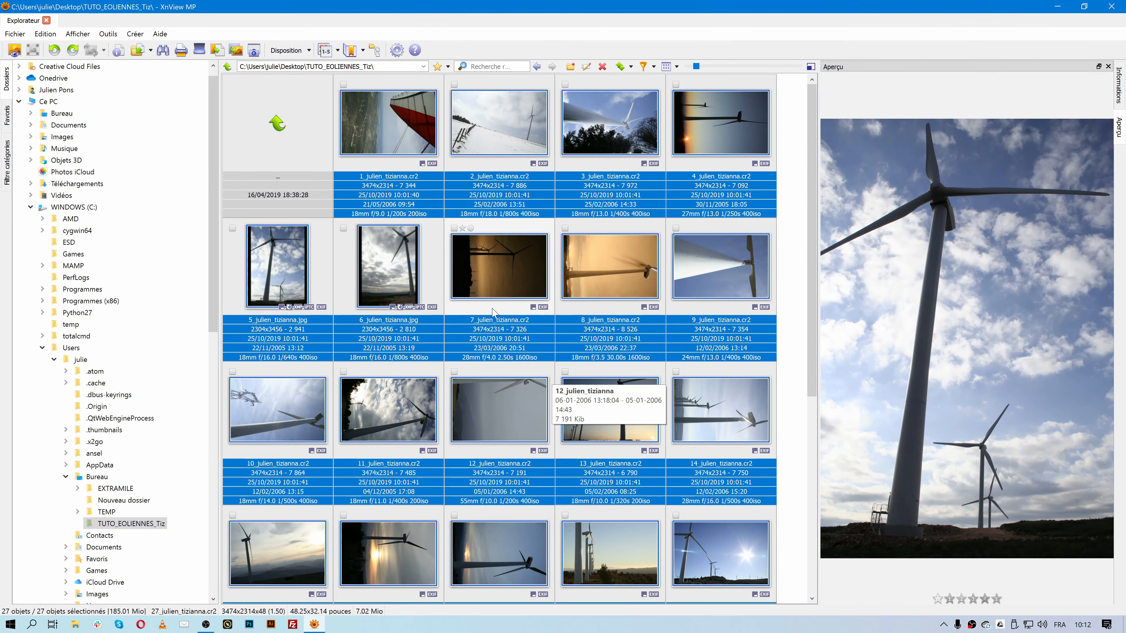
left_click(108, 35)
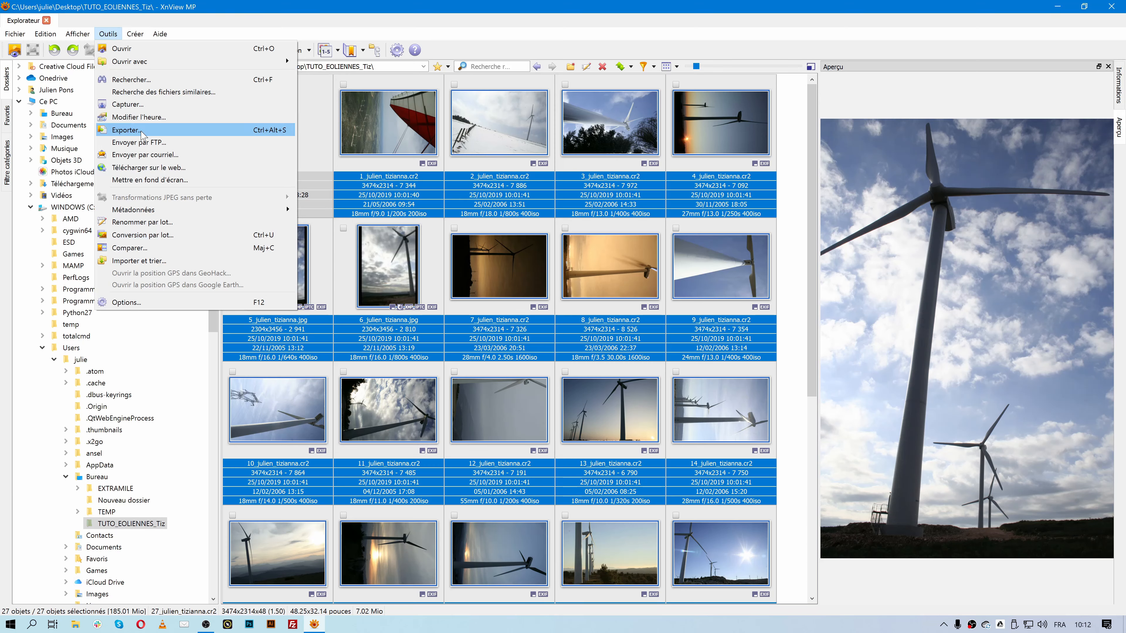
left_click(169, 236)
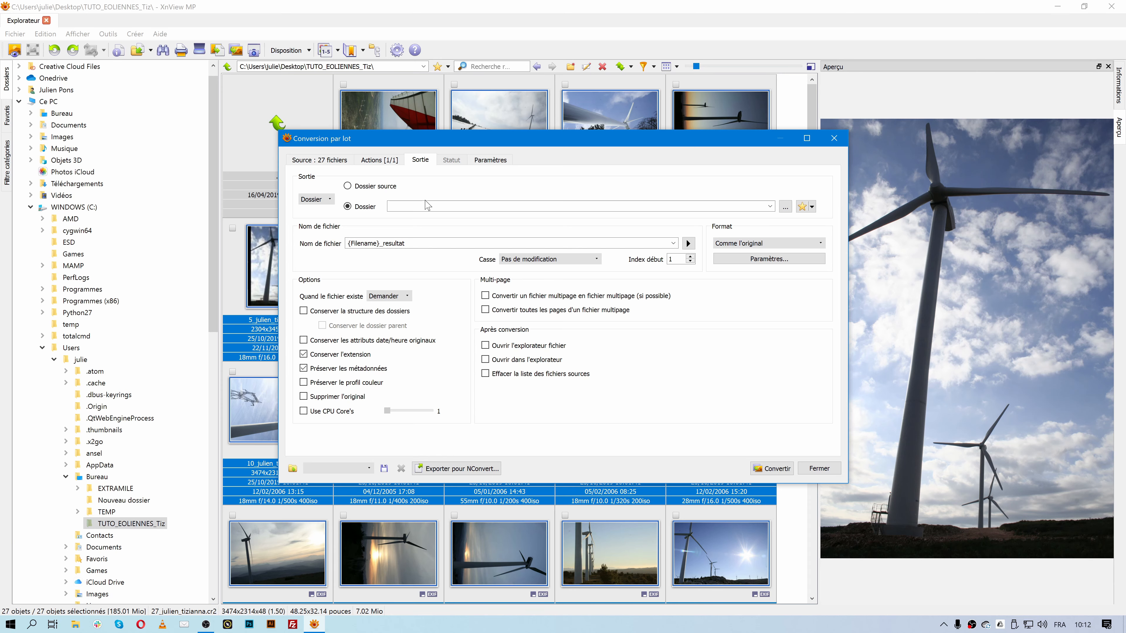
- Show the source photos in the maximized dialog and try reordering and selecting photos 24–27
left_click(330, 161)
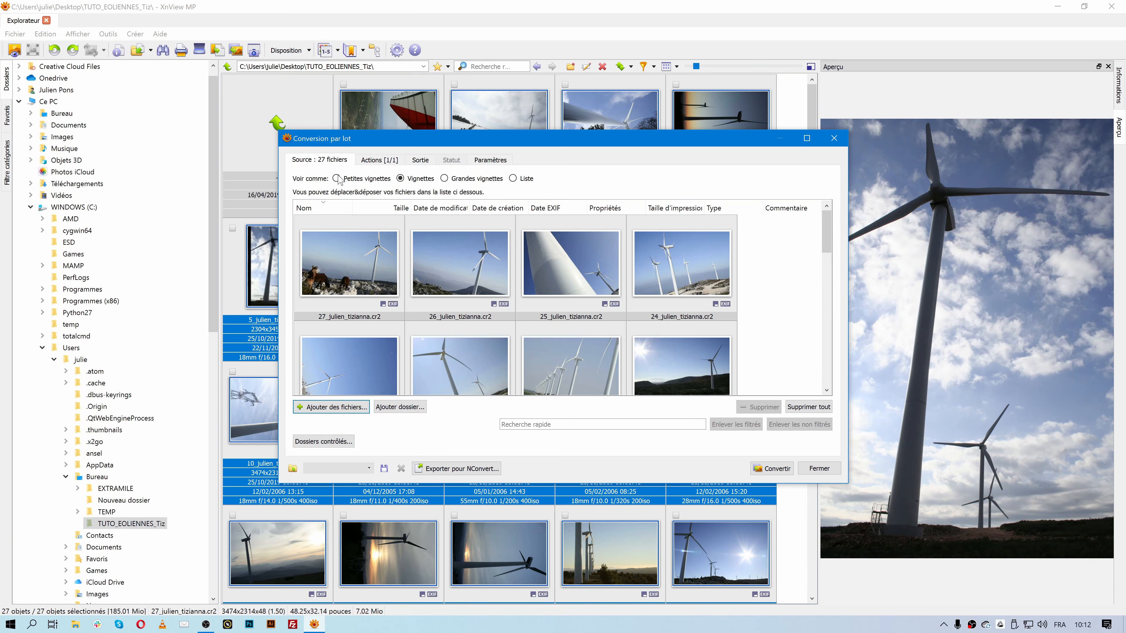
left_click(807, 139)
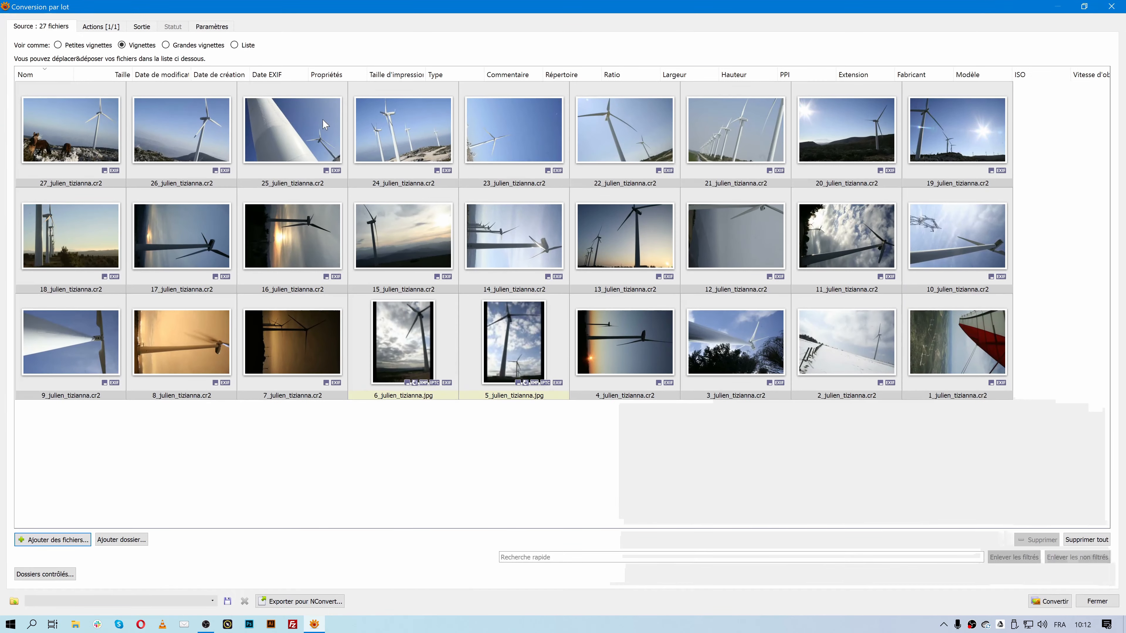
left_click_drag(136, 229, 492, 348)
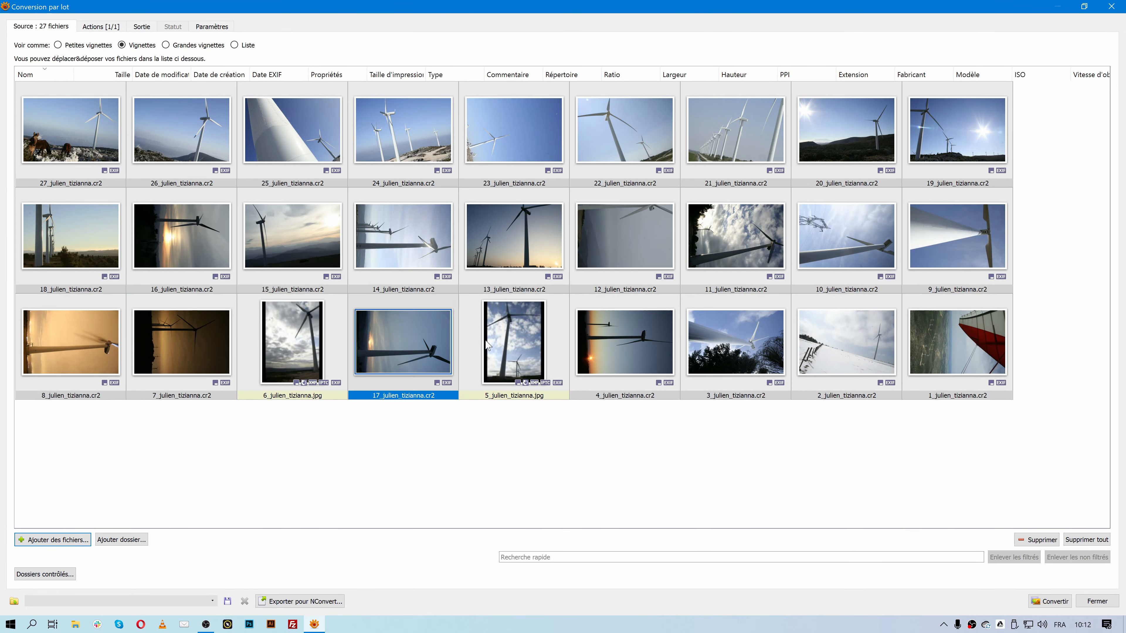
left_click_drag(399, 336, 126, 275)
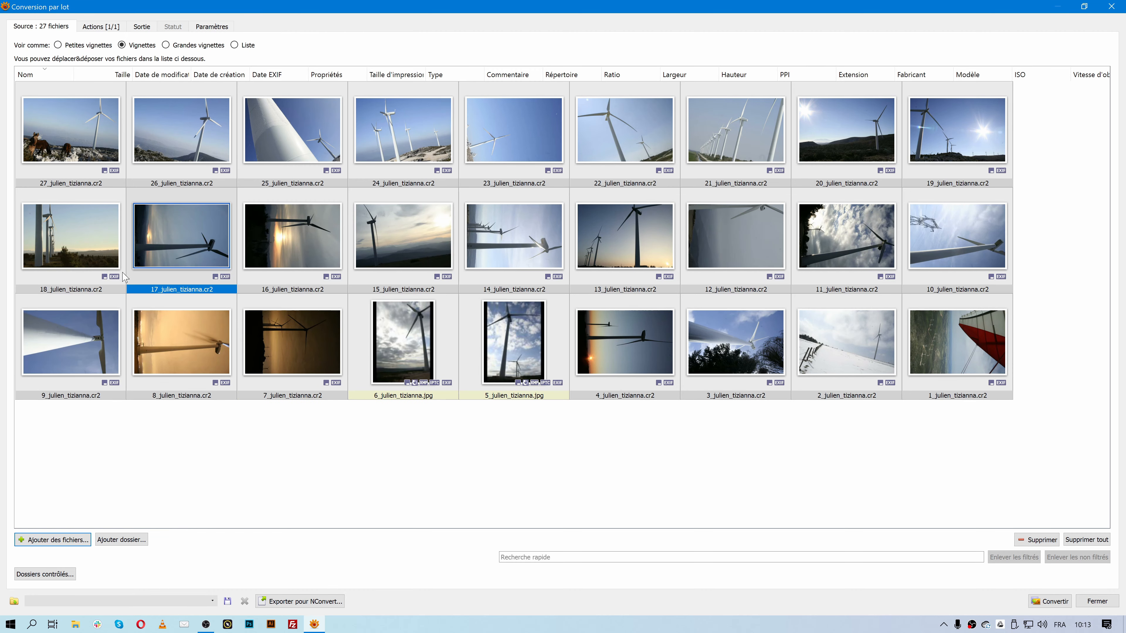
left_click(71, 133)
left_click(181, 129)
left_click(293, 131)
left_click(397, 134)
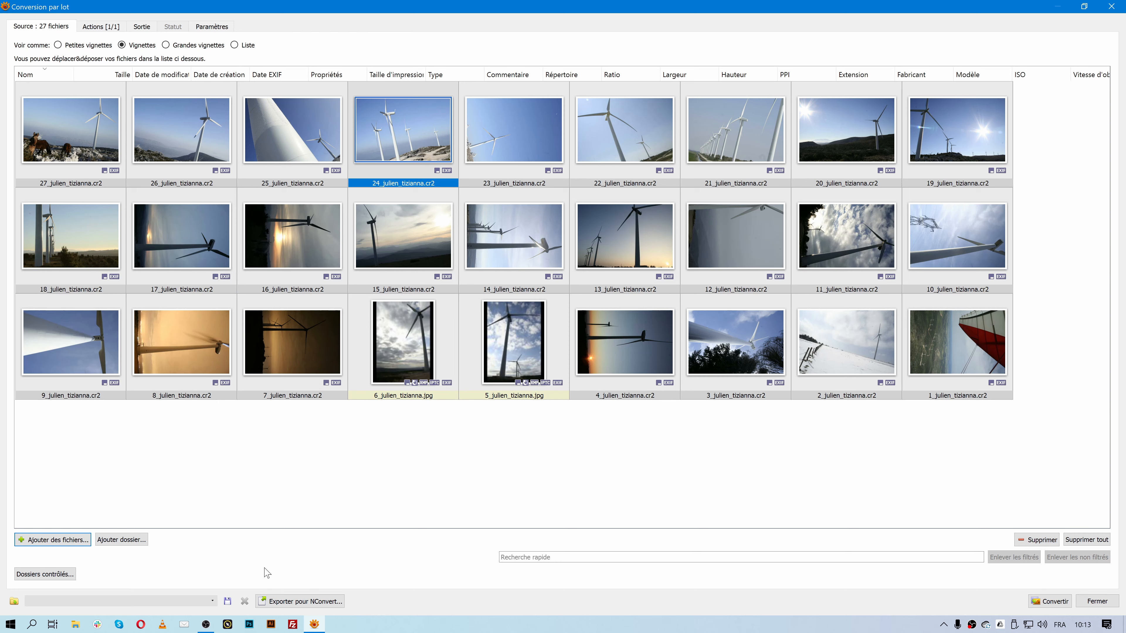
- Close the watched folders list without adding a folder, then select all 27 source photos
left_click(67, 576)
left_click(474, 385)
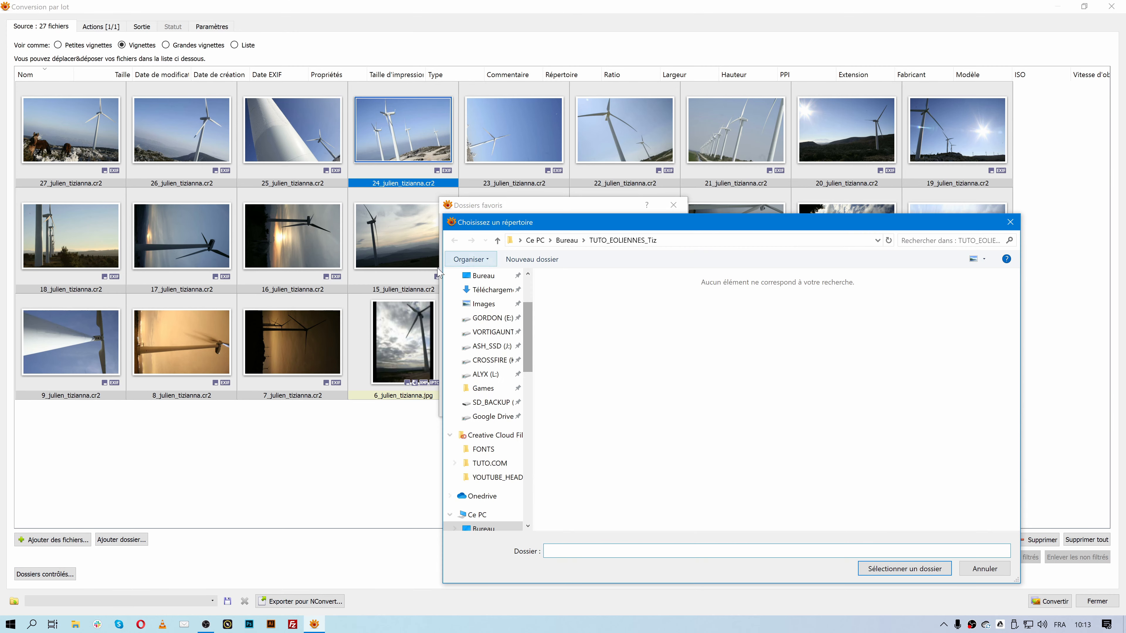
left_click(982, 570)
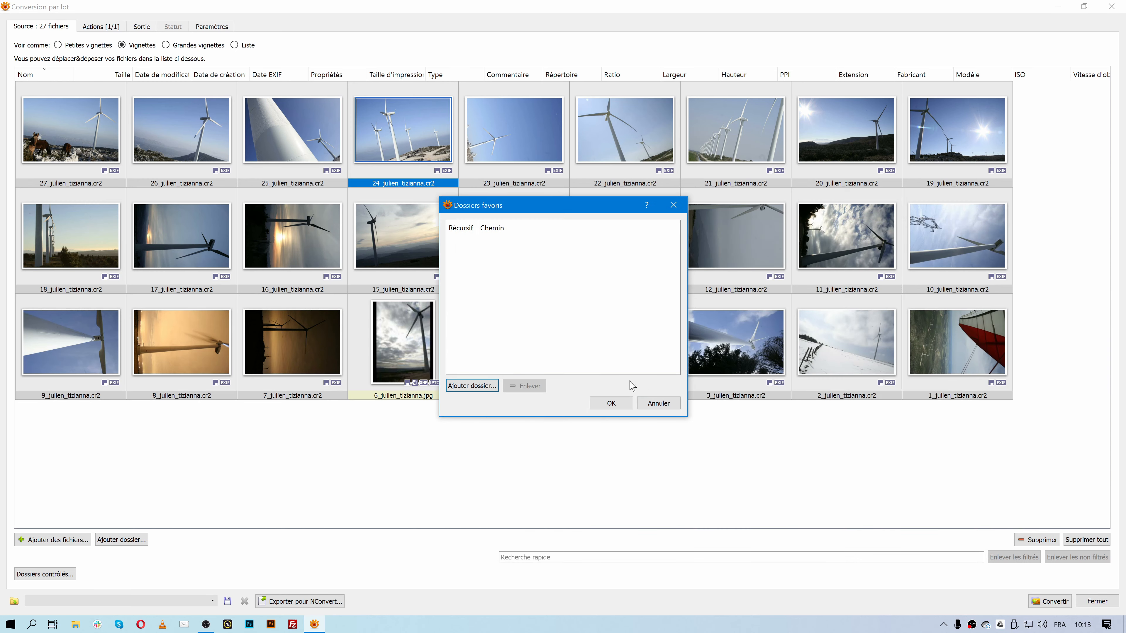
left_click(656, 403)
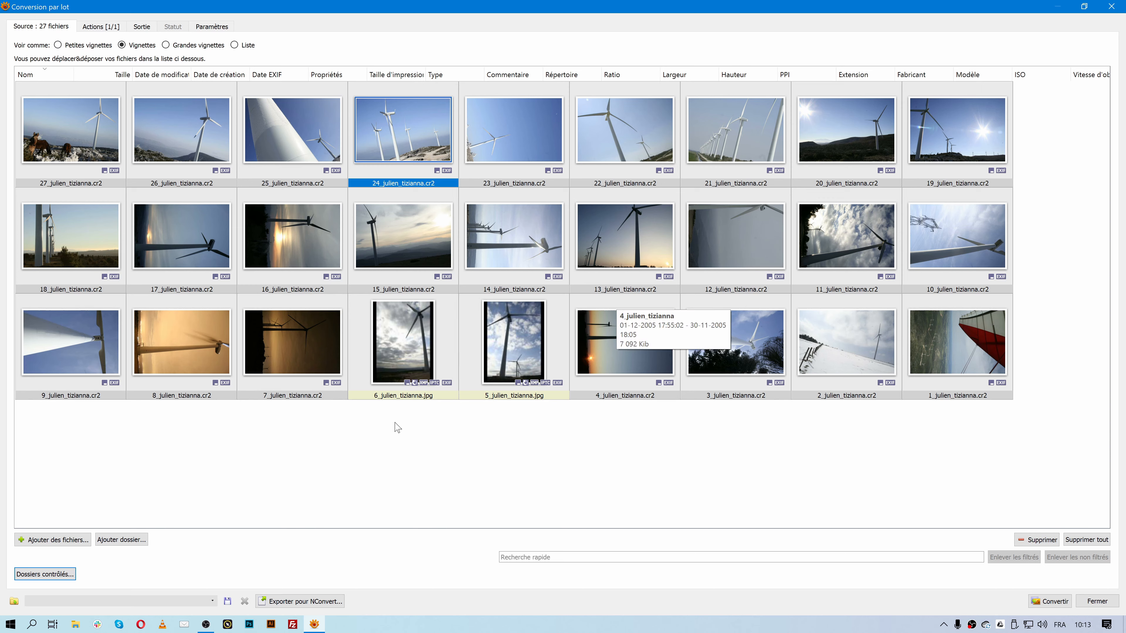
left_click(447, 448)
left_click_drag(980, 452, 15, 89)
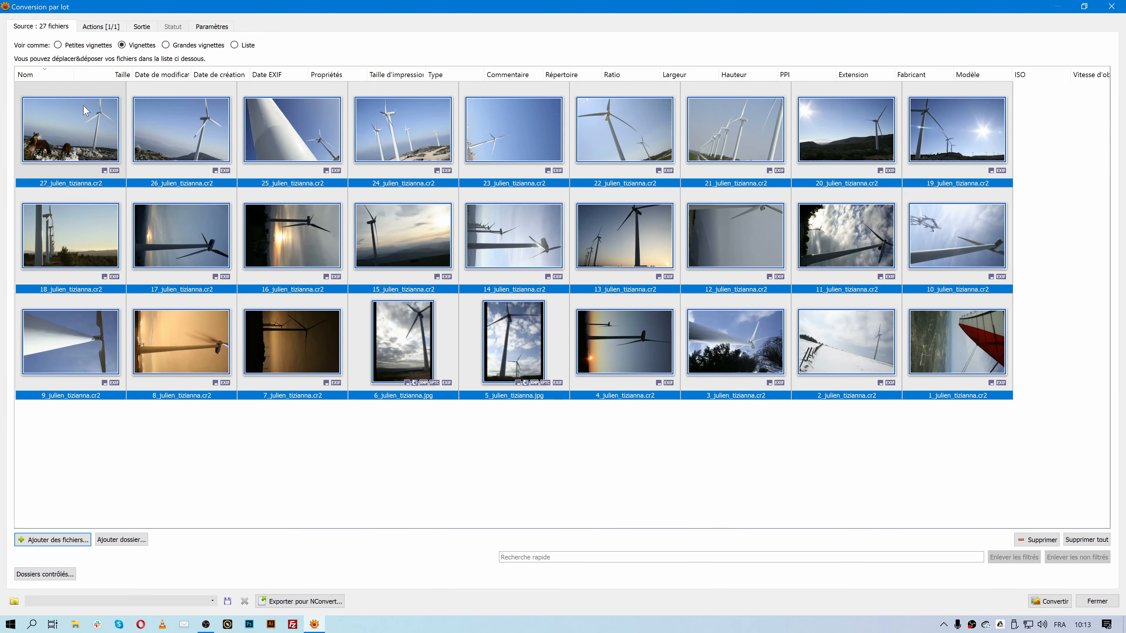
- In the Actions tab, disable the colour balance step and clear all actions
left_click(88, 28)
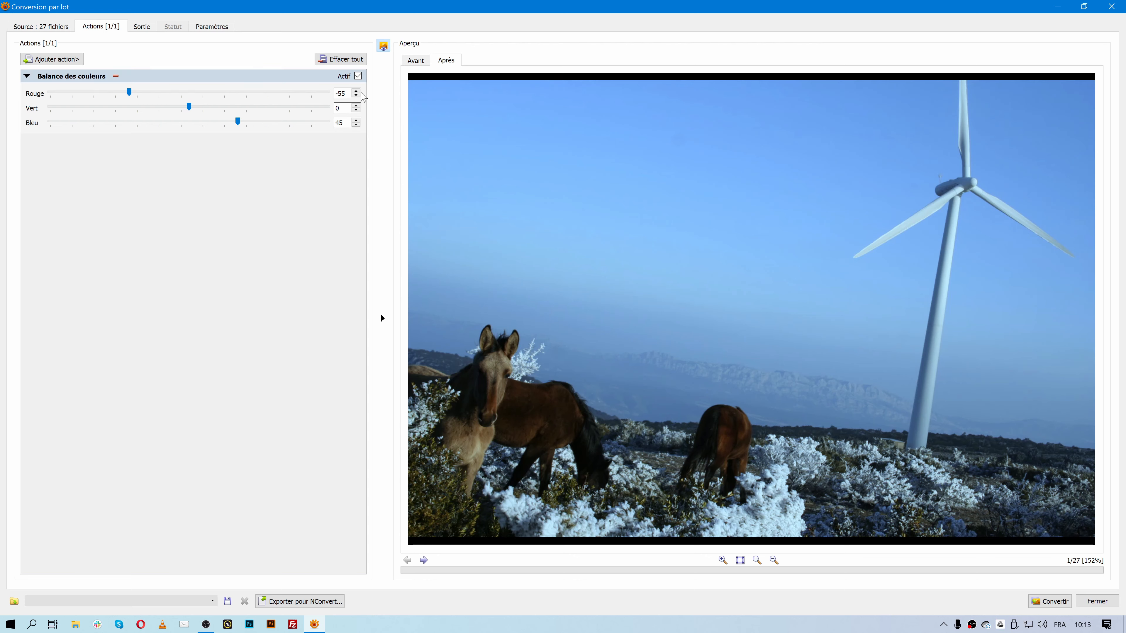
left_click(358, 76)
left_click(340, 59)
- Add a Filigrane watermark step, then remove it to leave the list empty
left_click(80, 61)
mouse_move(116, 62)
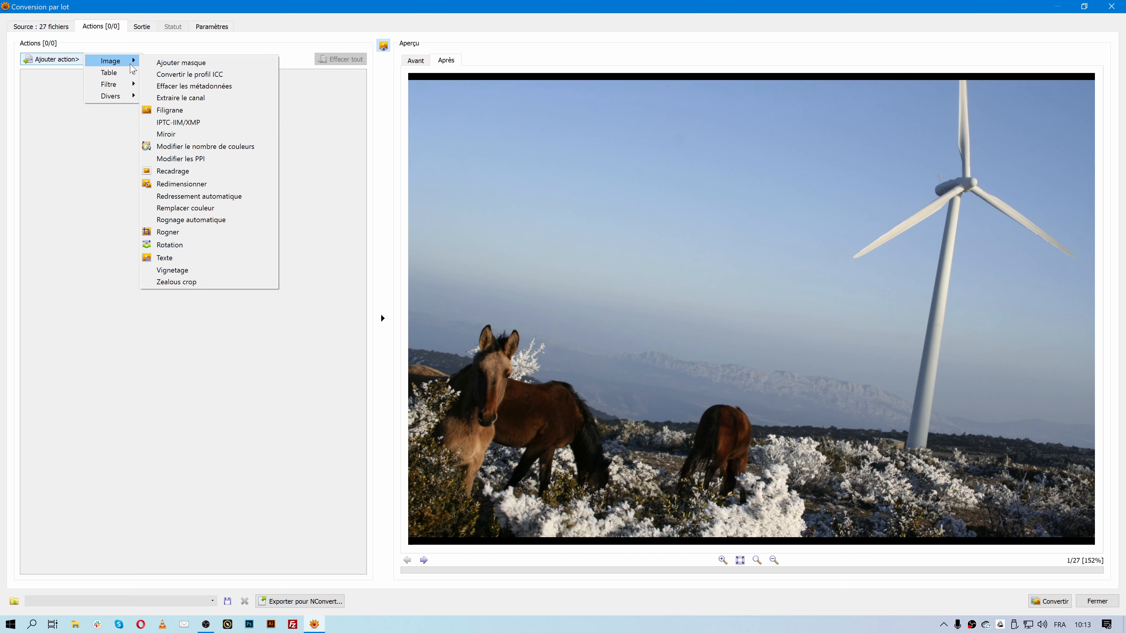
left_click(170, 110)
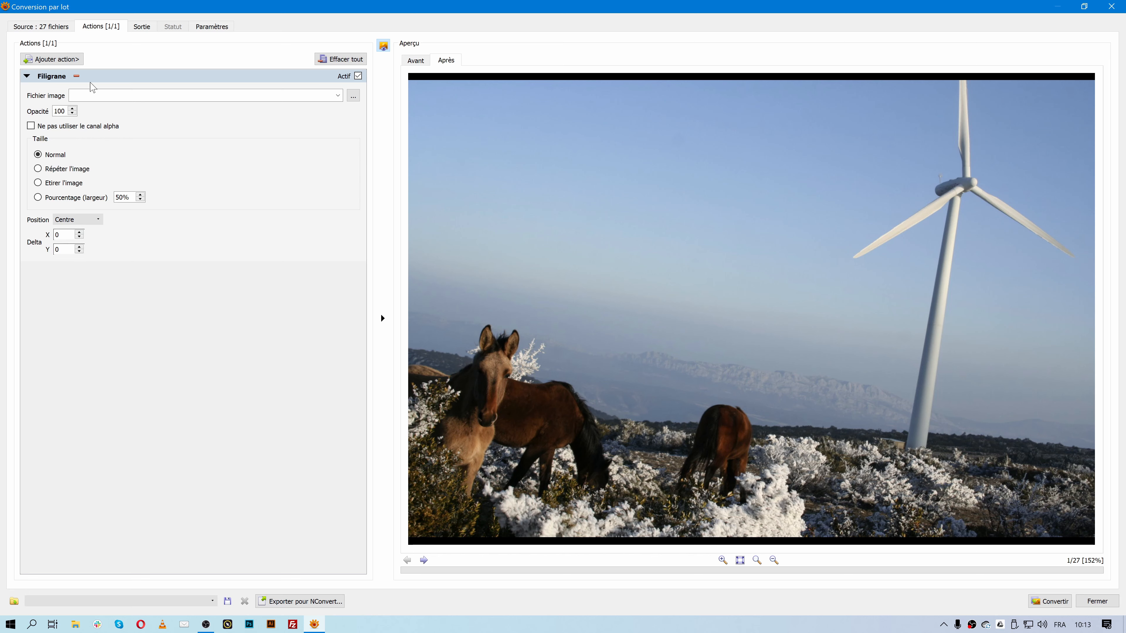
left_click(337, 59)
left_click(71, 61)
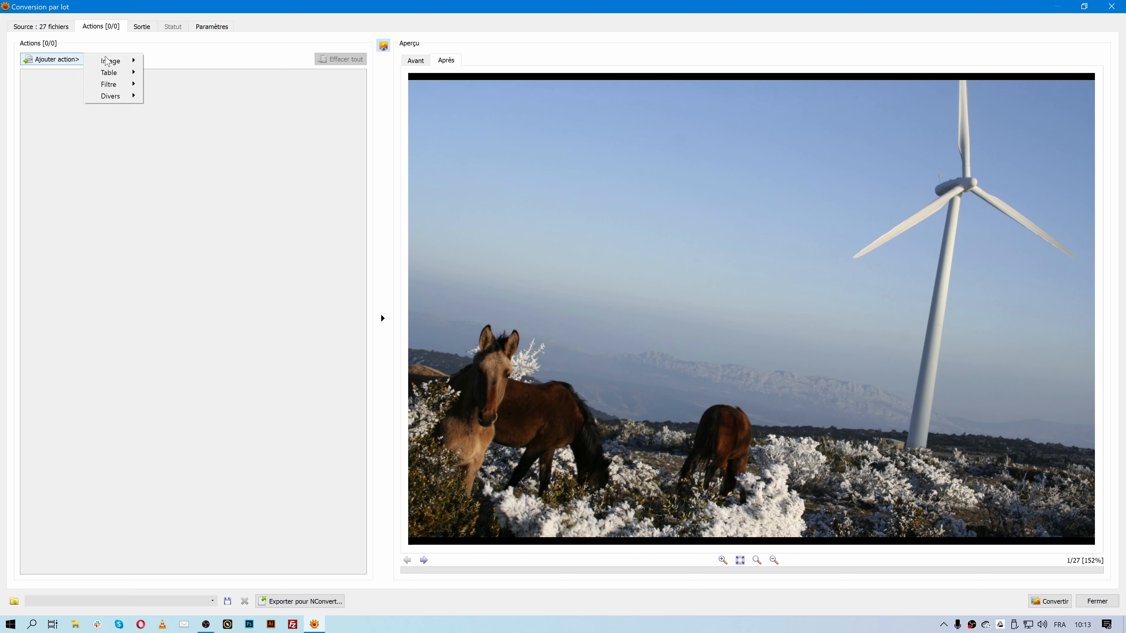
- Add a Niveaux step with the luminosity midtone raised to 1,35
mouse_move(120, 75)
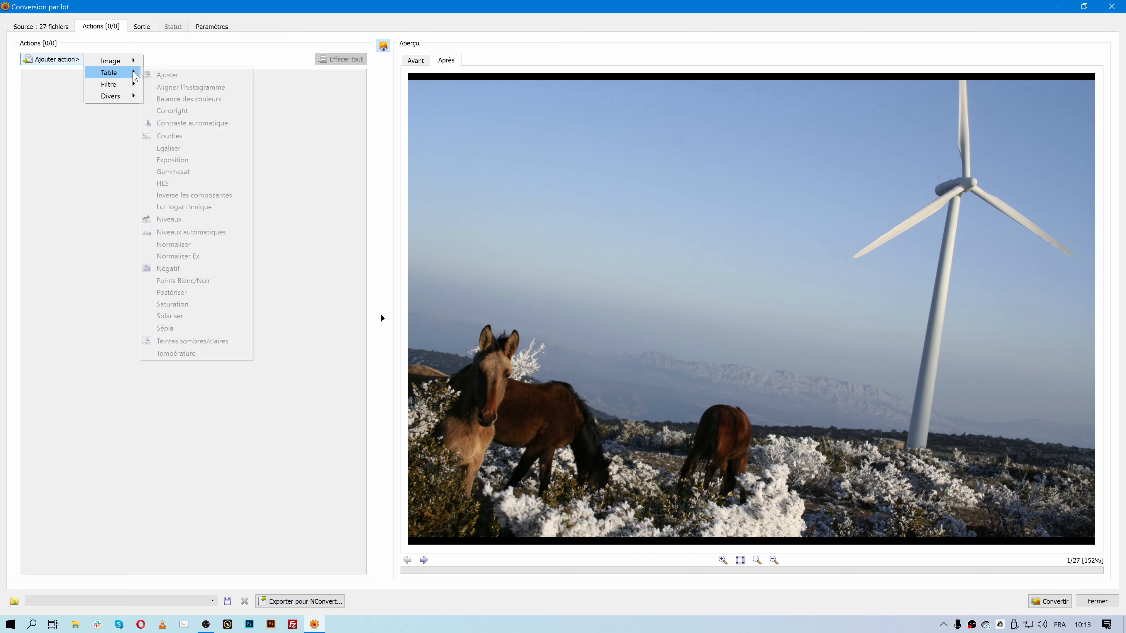
left_click(212, 219)
left_click_drag(193, 127, 184, 126)
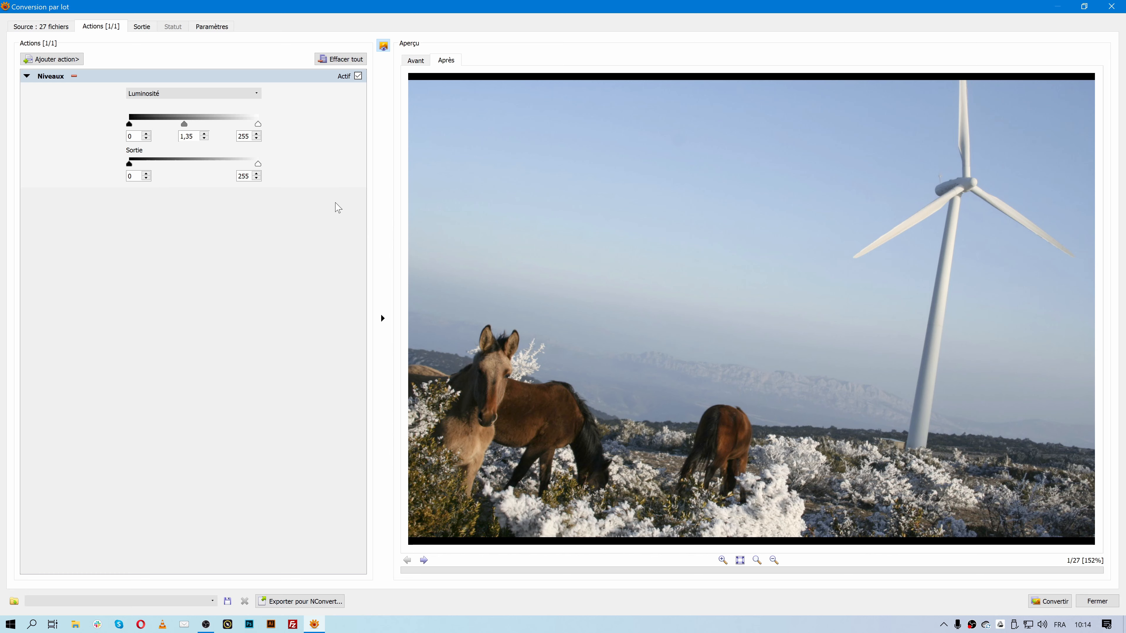
- Compare original and adjusted previews at 71%, 100% and fit-to-window zoom
left_click(413, 61)
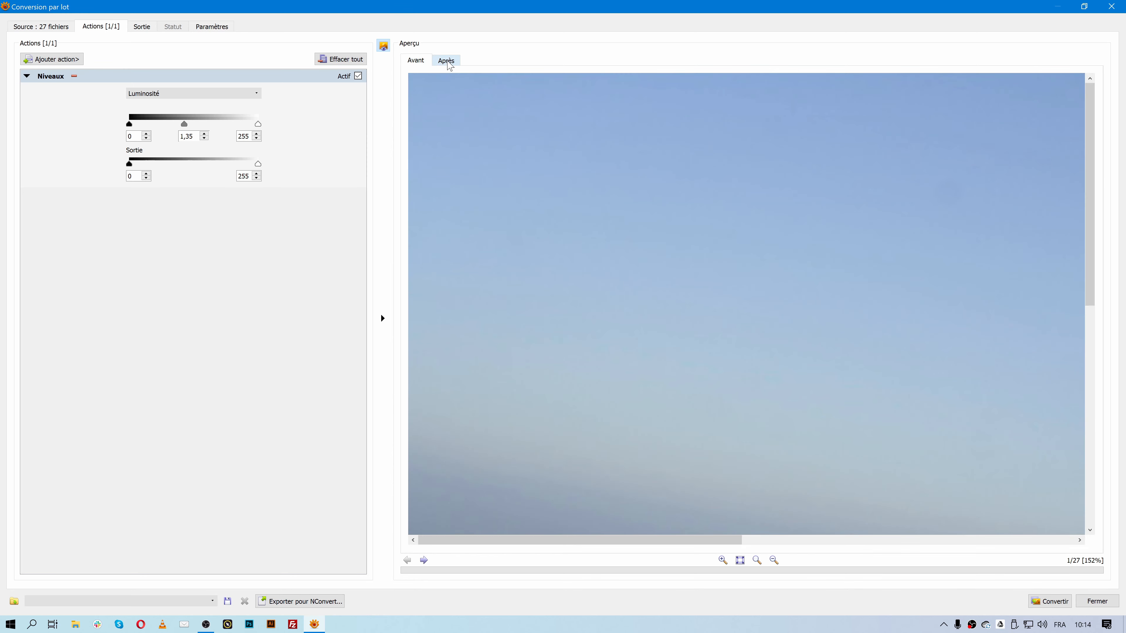
left_click(448, 62)
left_click(415, 60)
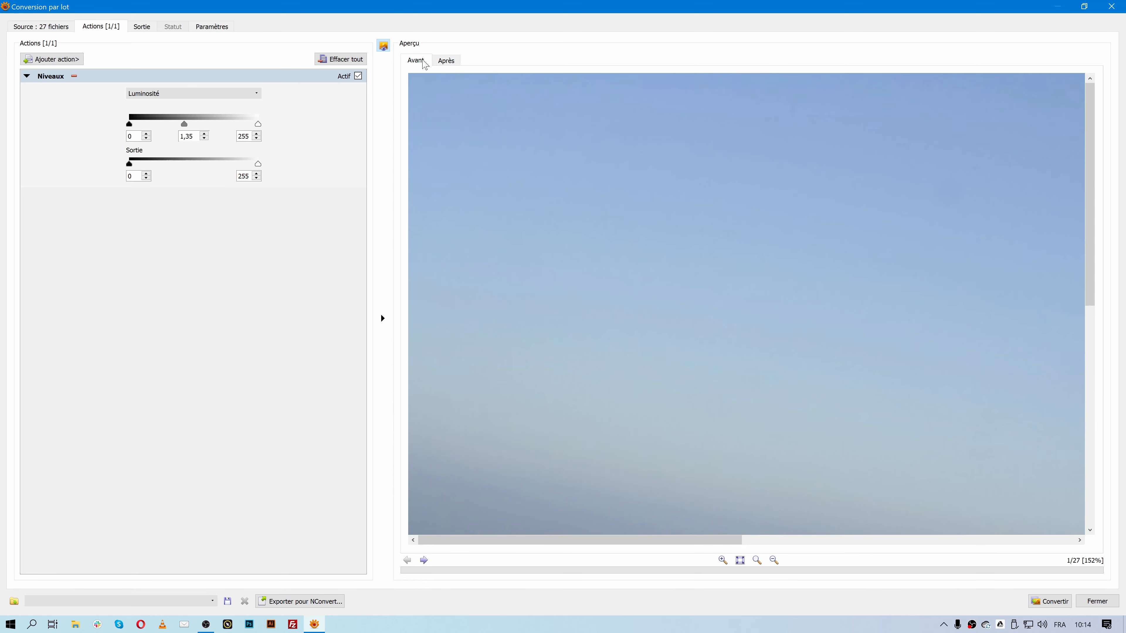
left_click(739, 560)
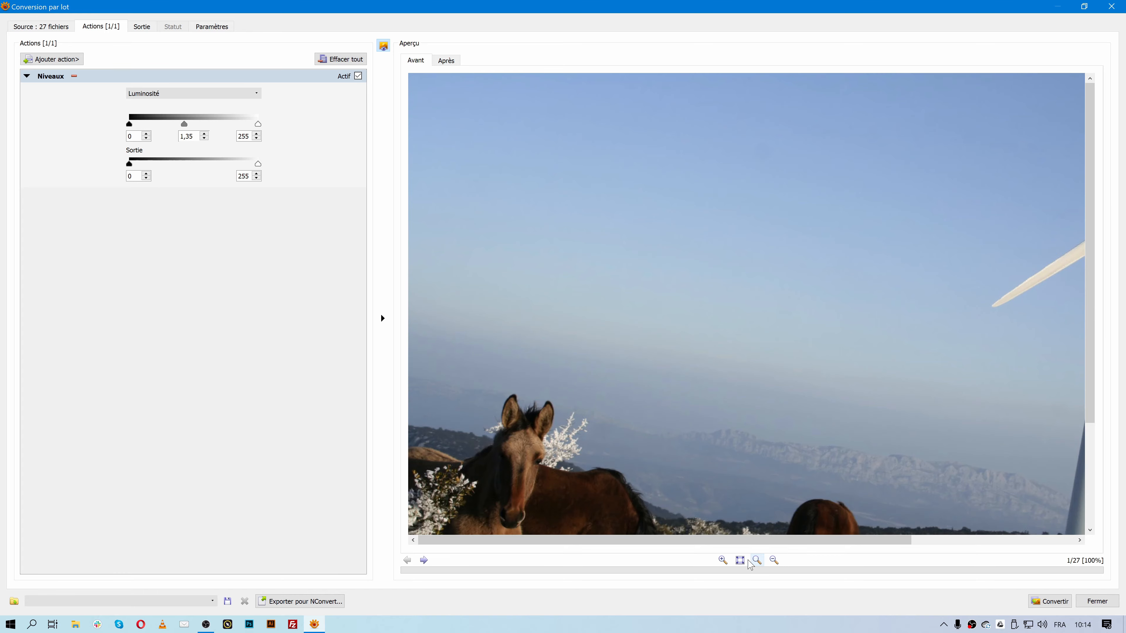
left_click(776, 562)
left_click(441, 63)
left_click(424, 62)
left_click(723, 560)
left_click(773, 560)
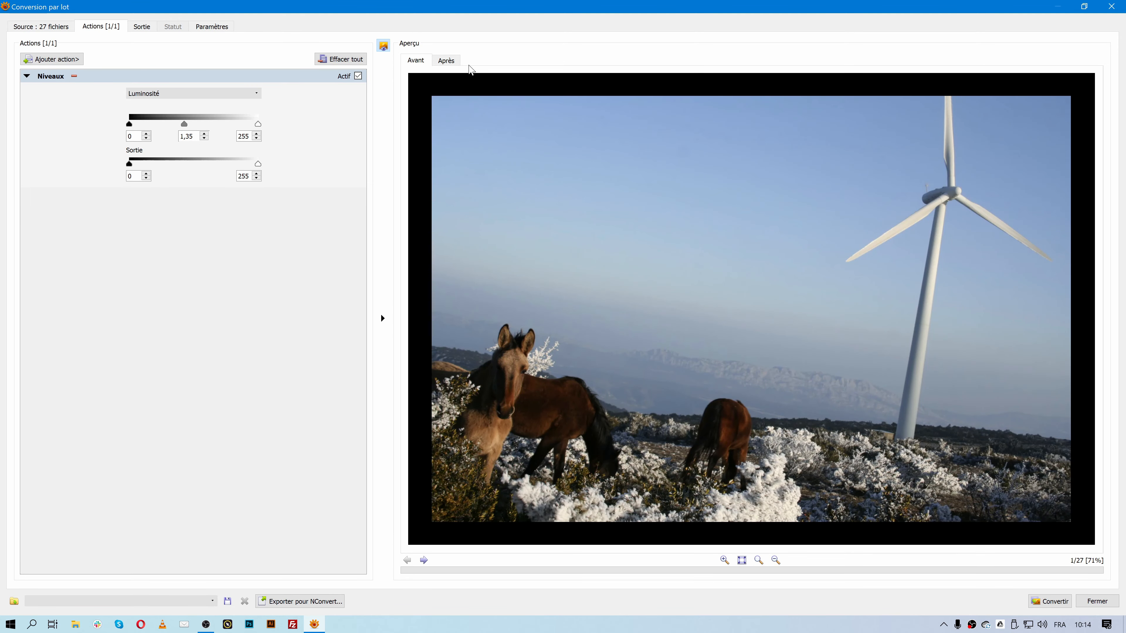
left_click(423, 62)
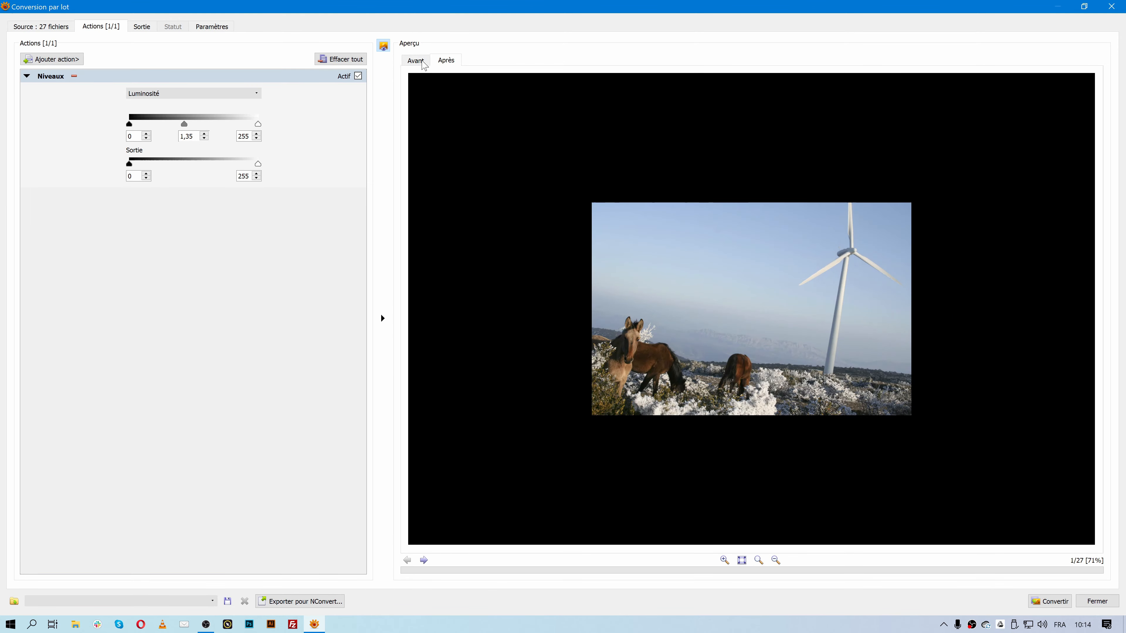
left_click(724, 560)
left_click(416, 60)
left_click(445, 60)
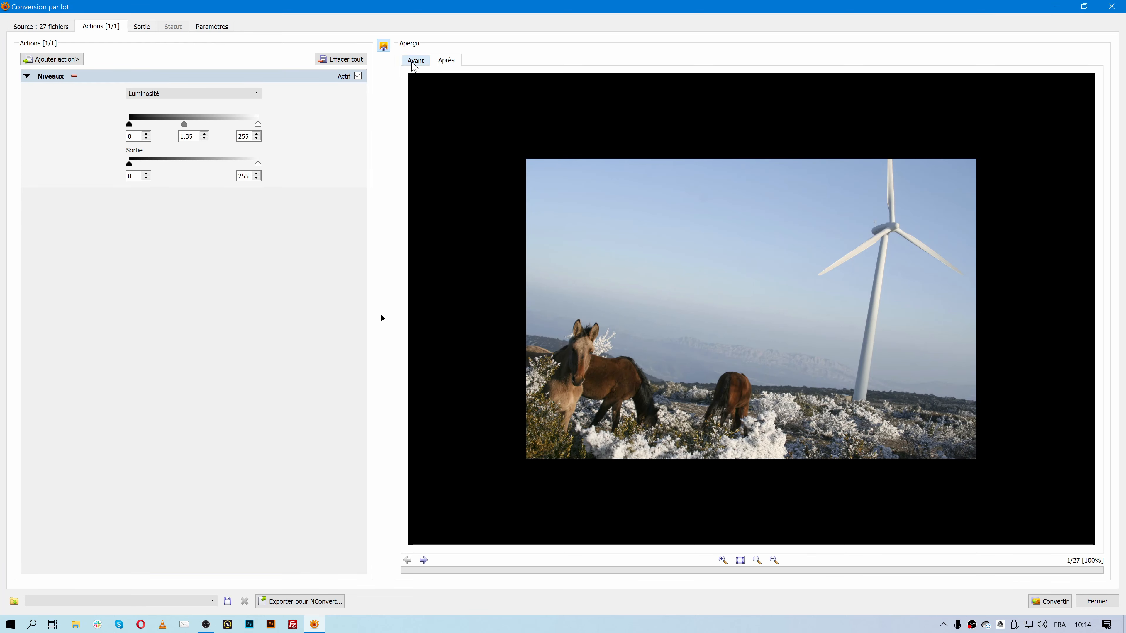
left_click(415, 61)
left_click(444, 61)
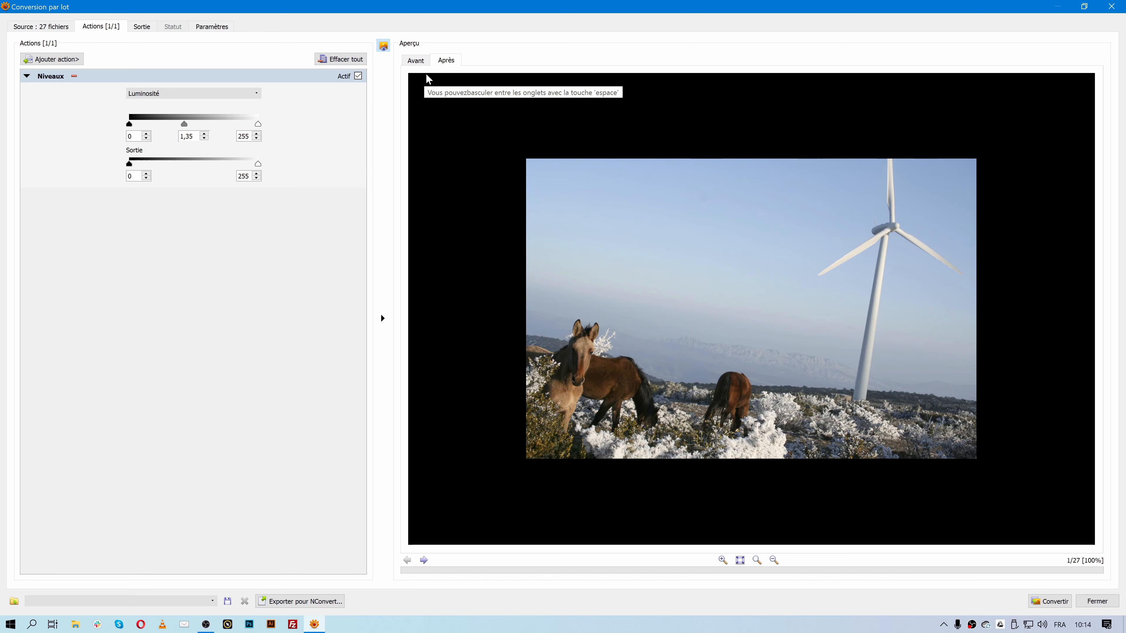
- Clear the Niveaux step, then browse the Ajouter action submenus without adding anything
left_click(334, 63)
left_click(78, 65)
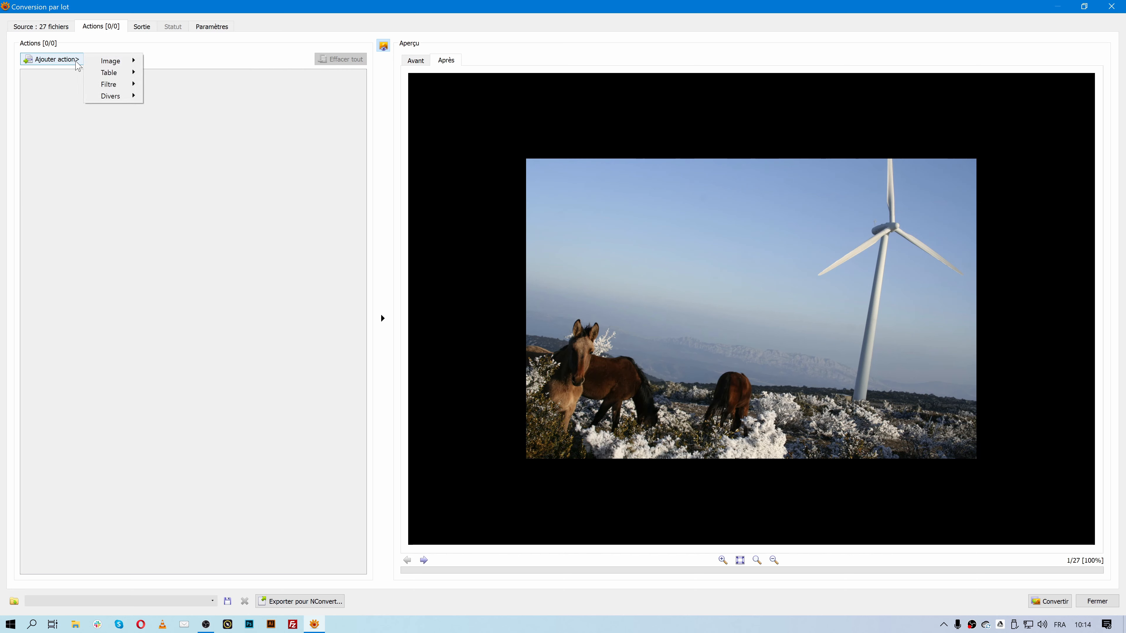
mouse_move(131, 65)
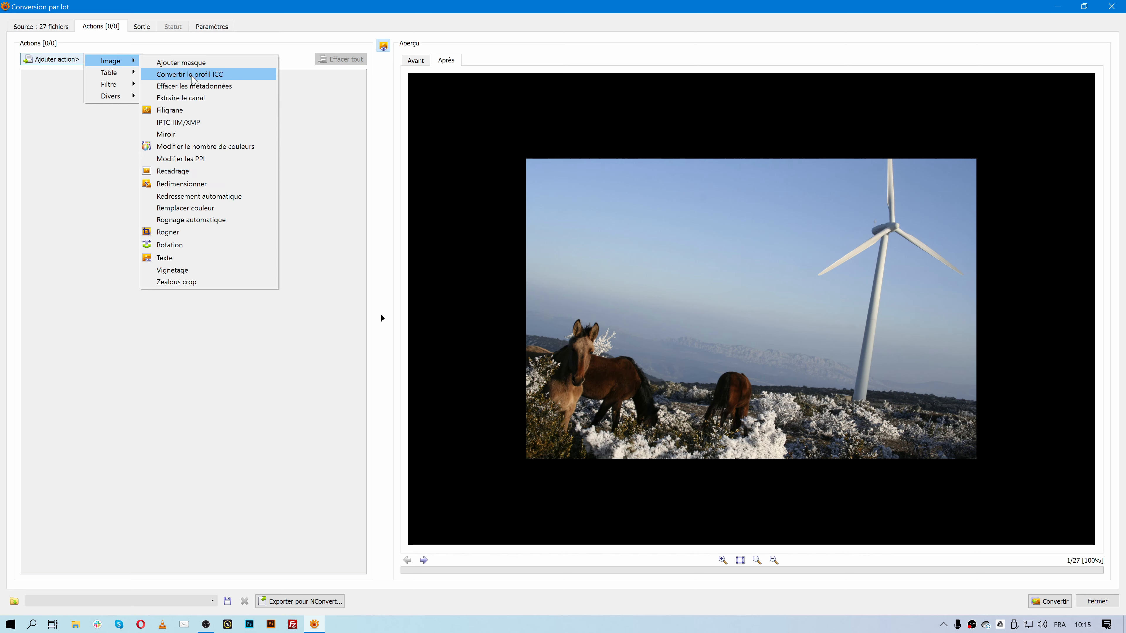
mouse_move(119, 84)
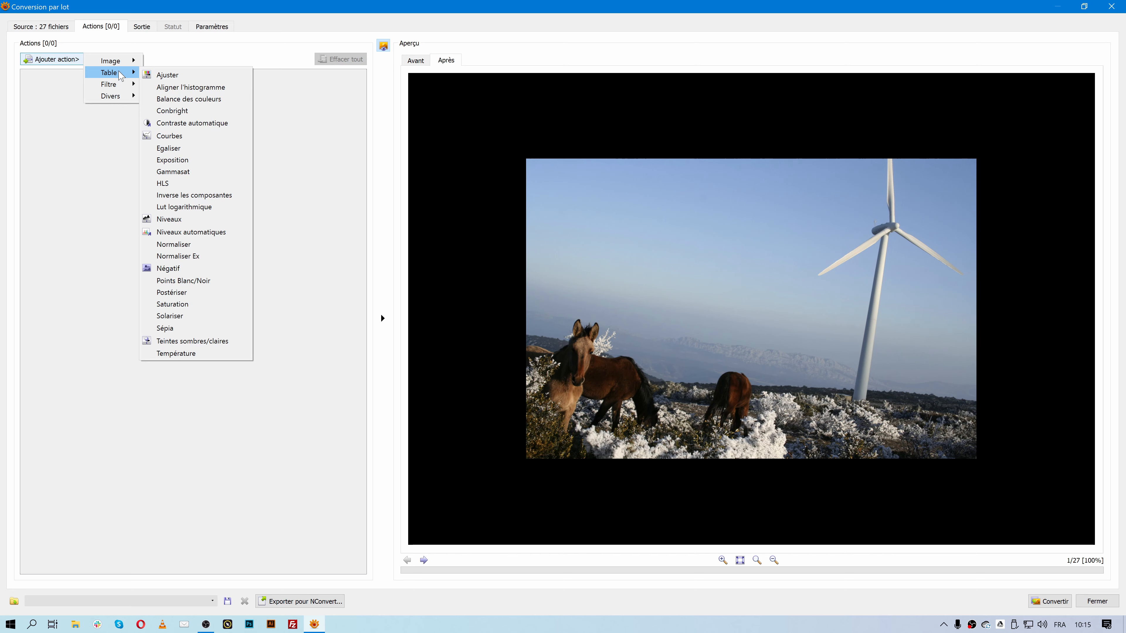
left_click(162, 50)
left_click(63, 60)
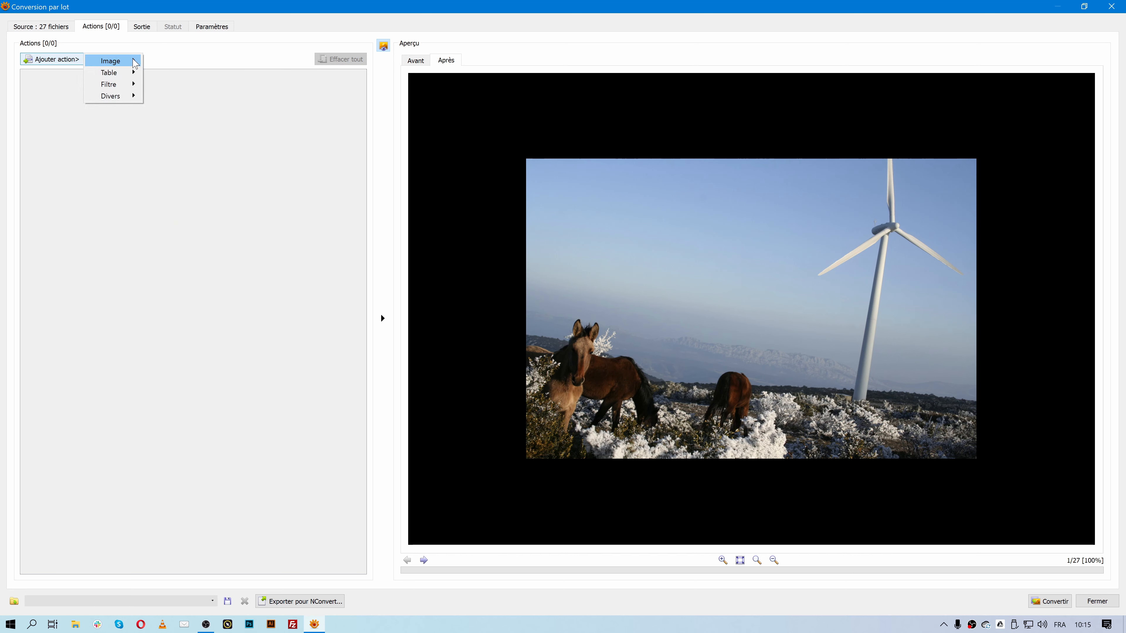
left_click(203, 63)
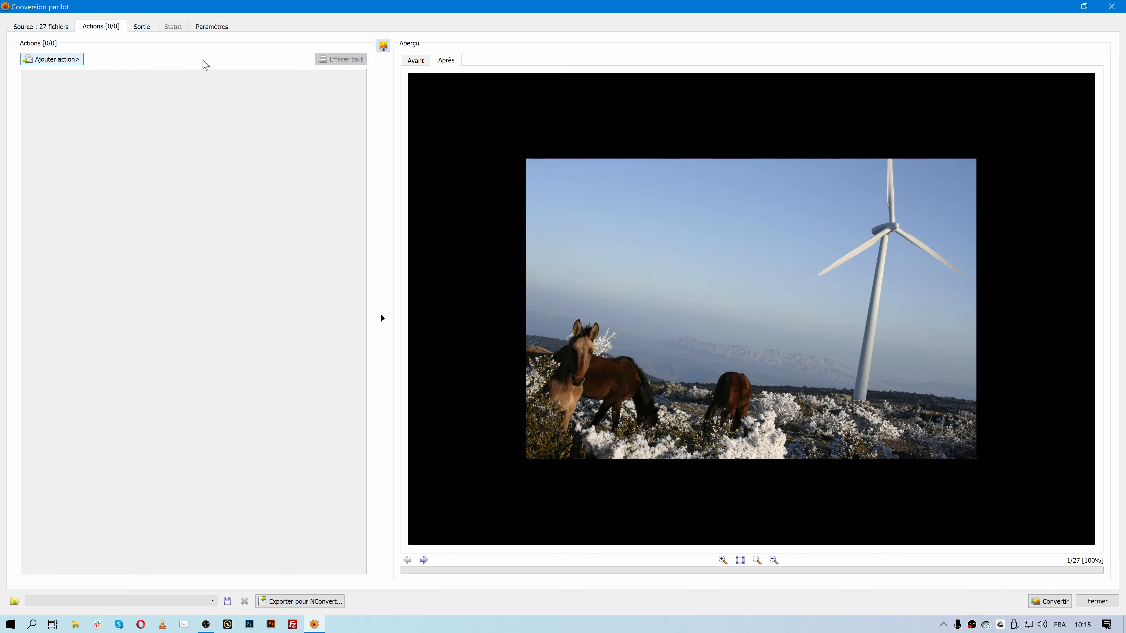